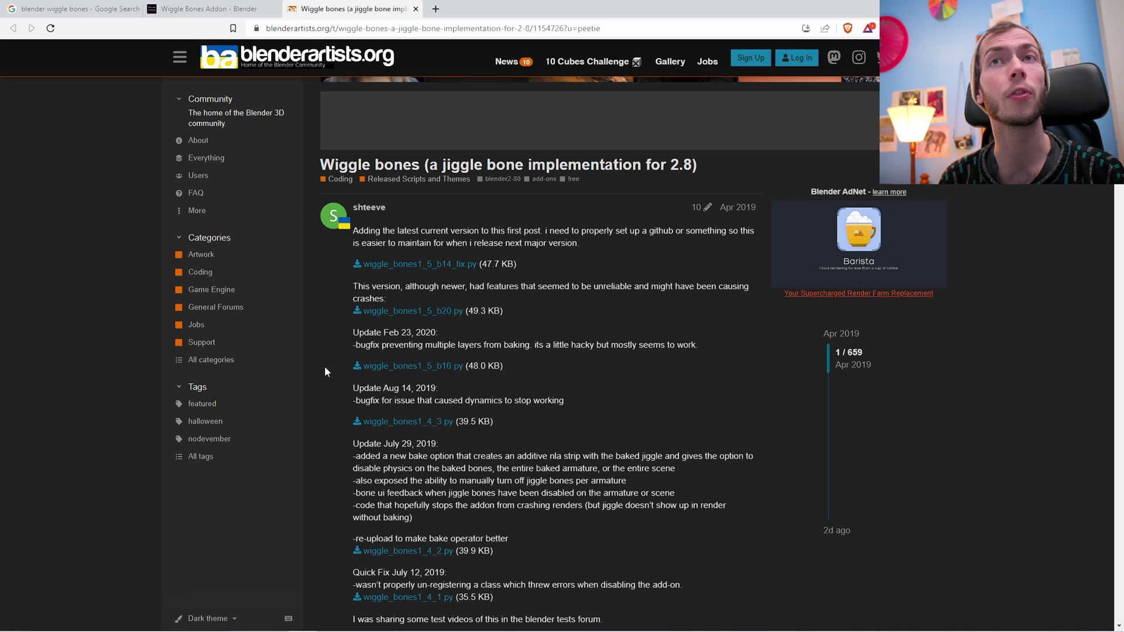
# Highlight the wiggle_bones1_5_b16.py (48.0 KB) download link in the Wiggle bones thread
pyautogui.moveTo(324, 366); pyautogui.dragTo(528, 366)
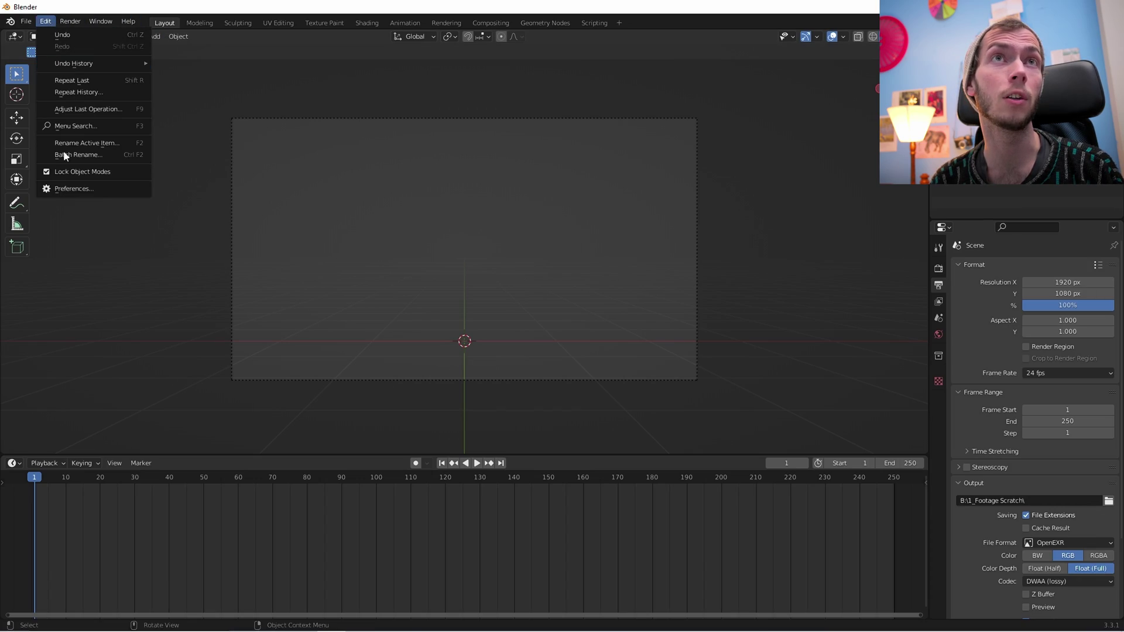
pyautogui.click(46, 21)
pyautogui.click(123, 188)
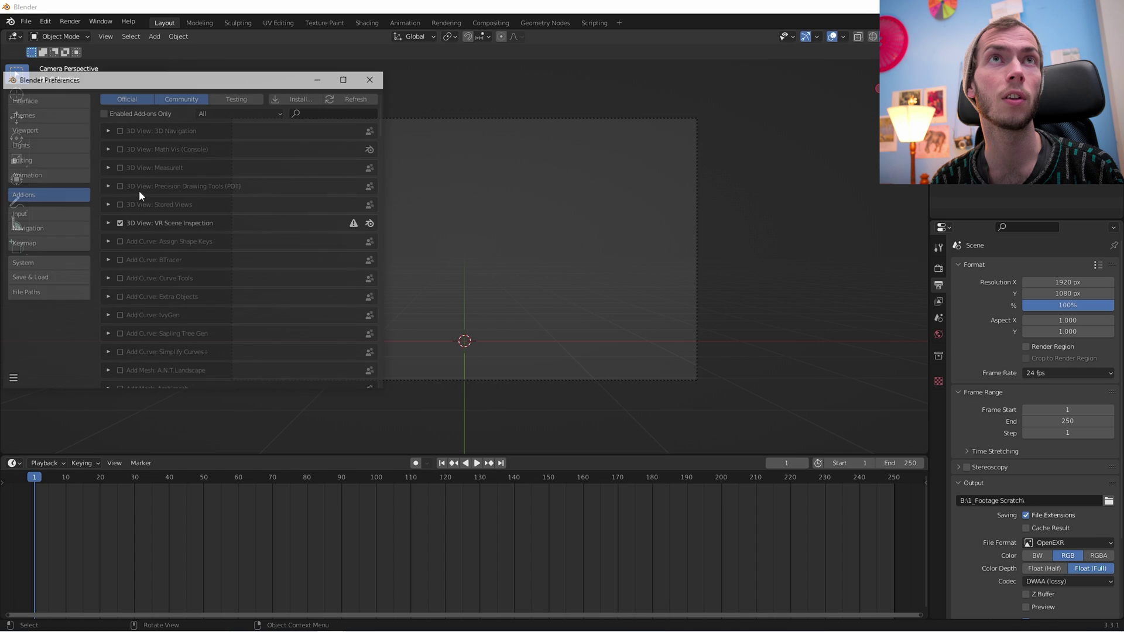
pyautogui.click(302, 97)
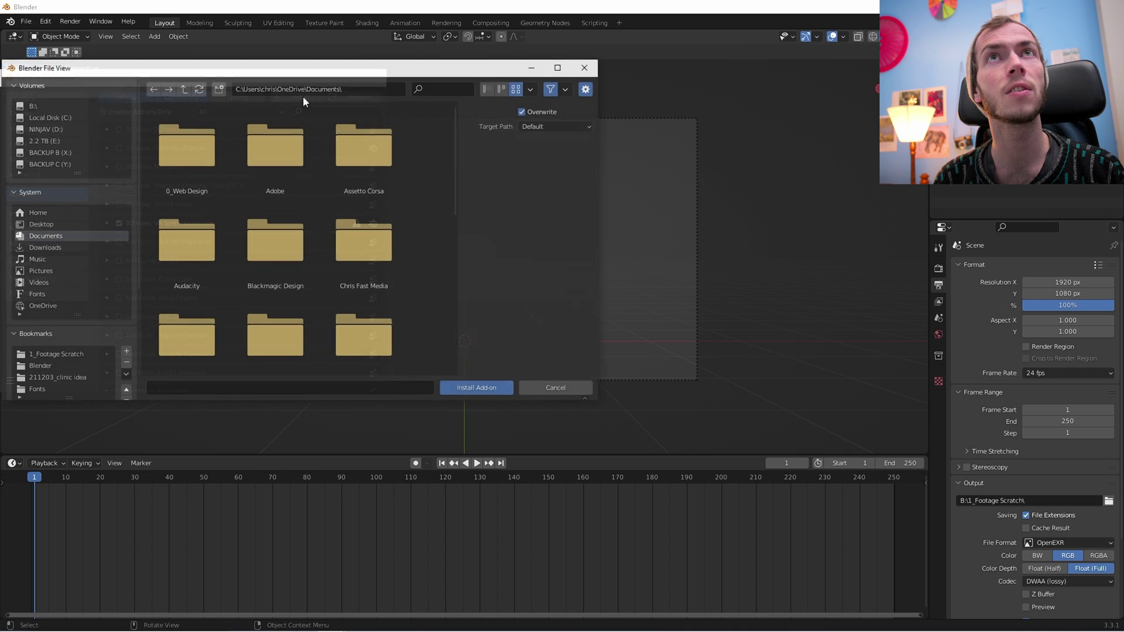
pyautogui.click(54, 103)
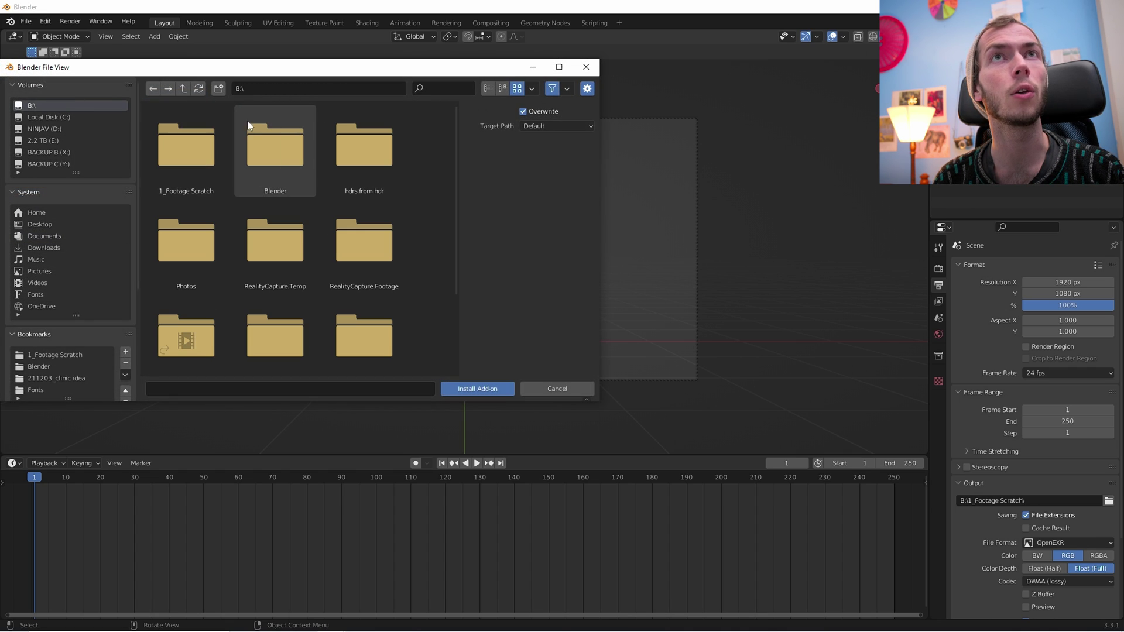
pyautogui.doubleClick(286, 149)
pyautogui.doubleClick(191, 153)
pyautogui.scroll(-15, 365, 175)
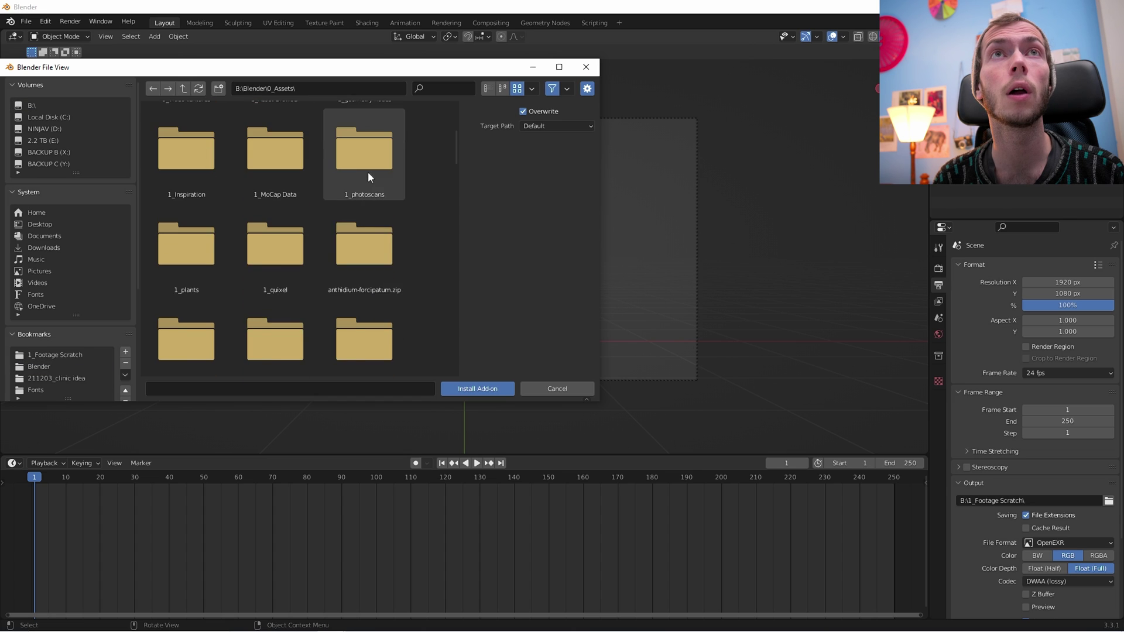
pyautogui.scroll(-5, 375, 201)
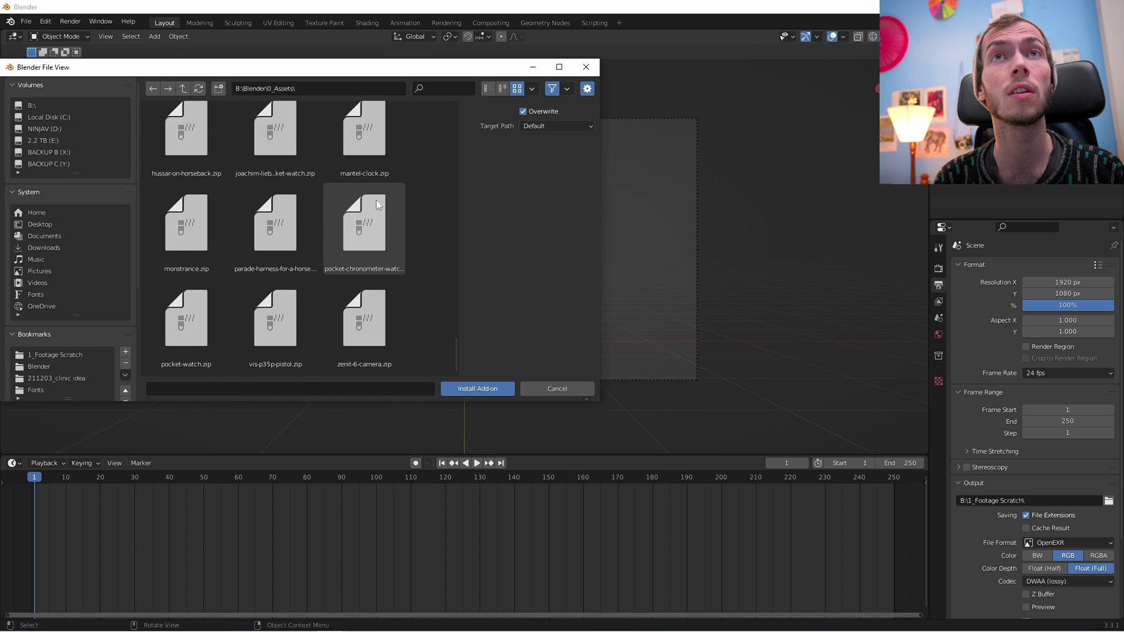
pyautogui.doubleClick(343, 266)
pyautogui.click(275, 331)
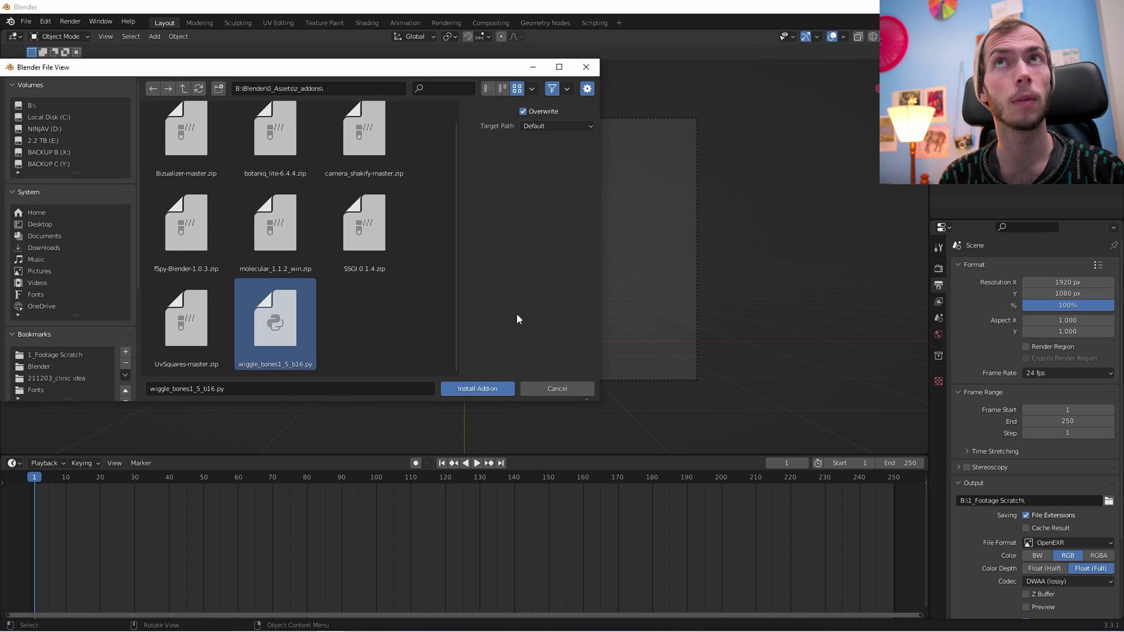
pyautogui.click(587, 67)
# Add a single-bone armature at the origin and scale the bone down in Edit Mode
pyautogui.scroll(2, 515, 345)
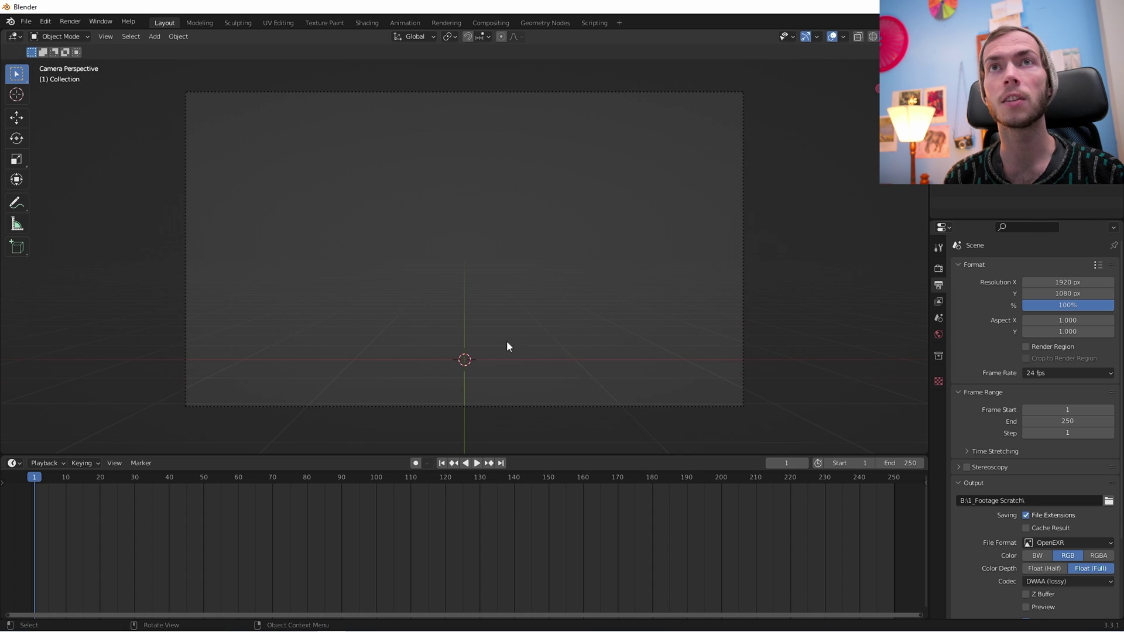
pyautogui.keyDown('shift'); pyautogui.scroll(1, 505, 328); pyautogui.keyUp('shift')
pyautogui.hotkey('shift', 'a')
pyautogui.moveTo(501, 346)
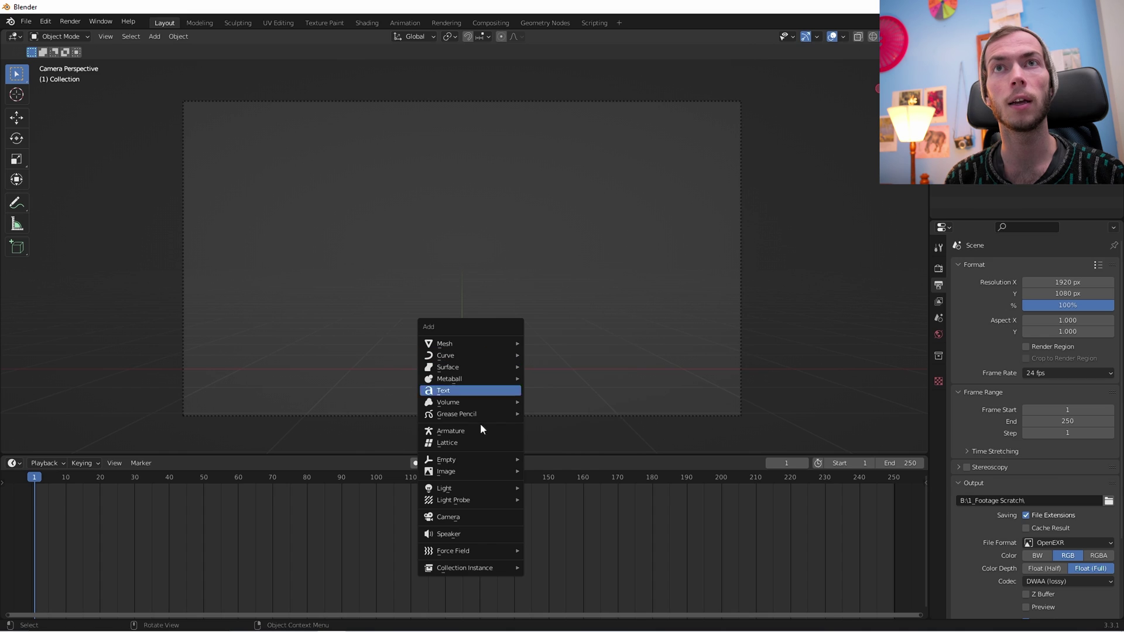
pyautogui.click(462, 431)
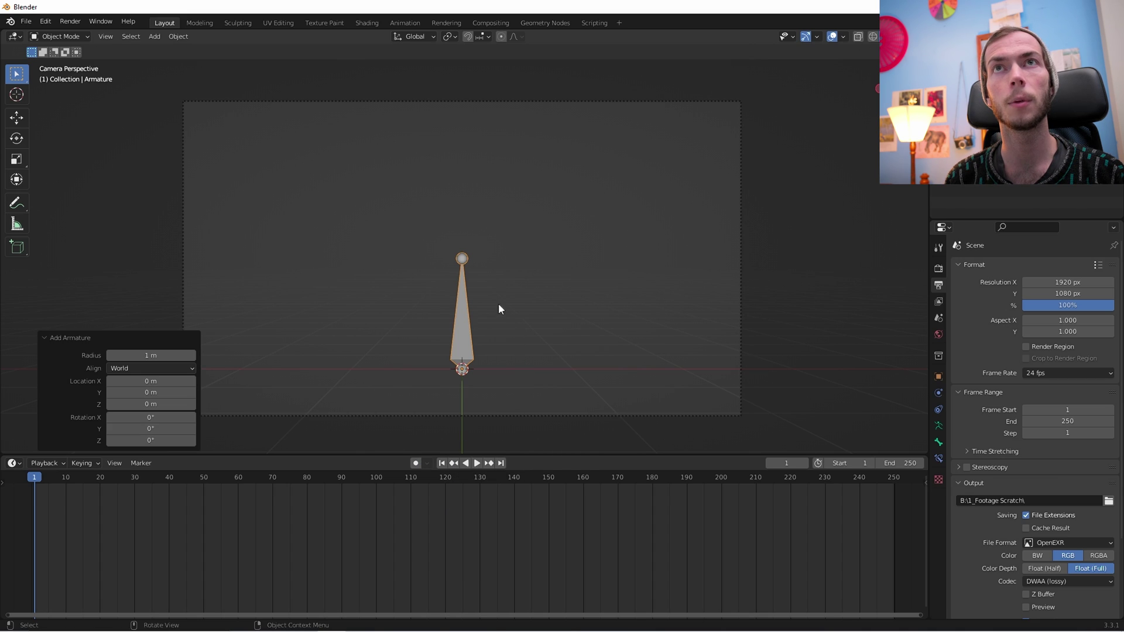
pyautogui.press('Tab')
pyautogui.press('s')
pyautogui.click(490, 339)
pyautogui.click(463, 321)
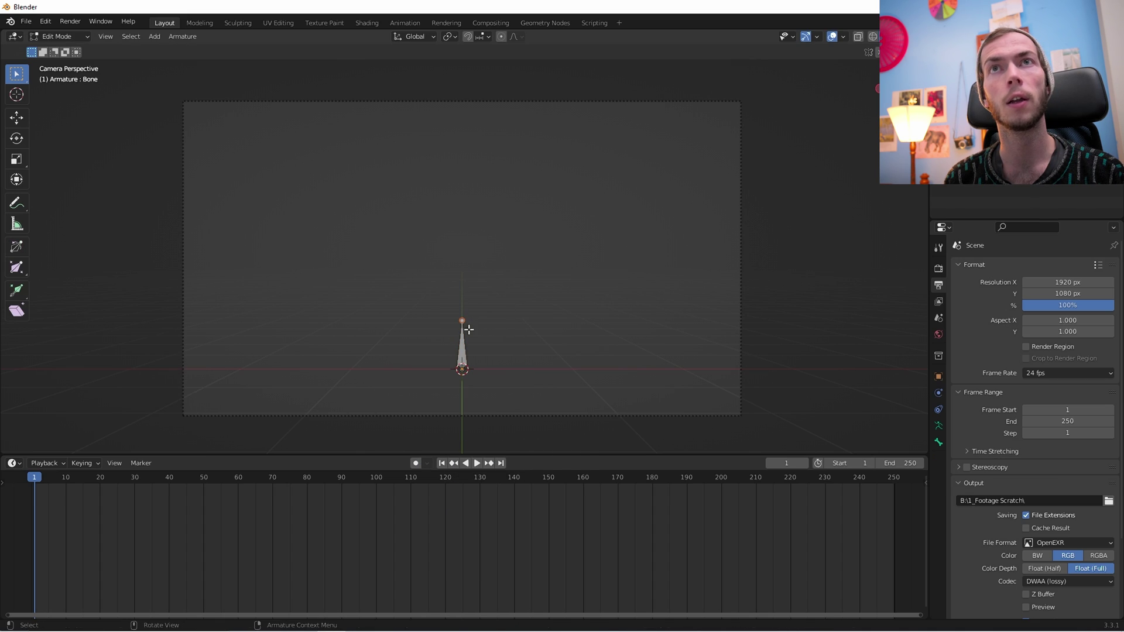
pyautogui.keyDown('shift'); pyautogui.moveTo(526, 275); pyautogui.dragTo(503, 315, button='middle'); pyautogui.keyUp('shift')
# Extrude three more bones zigzagging upward, then put the armature in Pose Mode
pyautogui.press('e')
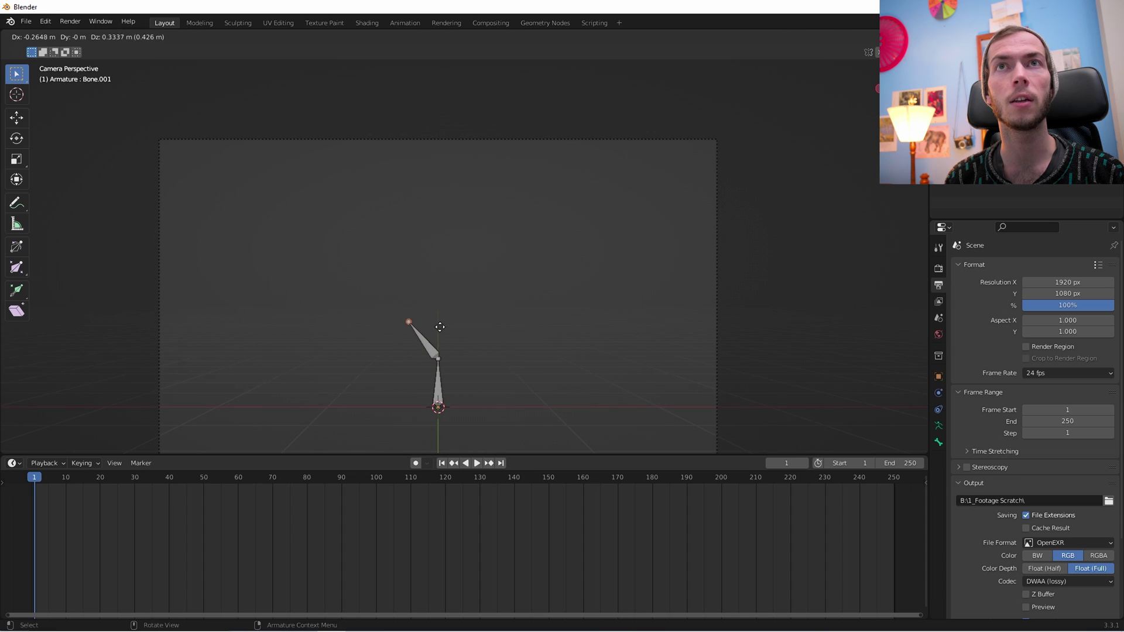
pyautogui.click(440, 326)
pyautogui.press('e')
pyautogui.click(489, 283)
pyautogui.press('e')
pyautogui.click(463, 229)
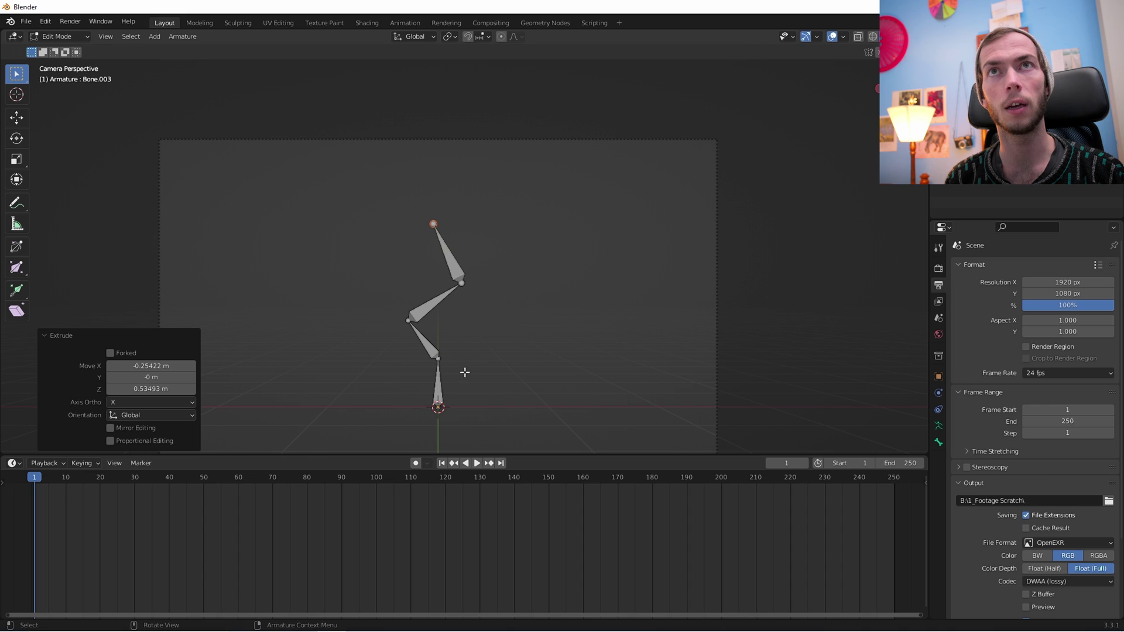
pyautogui.press('Tab')
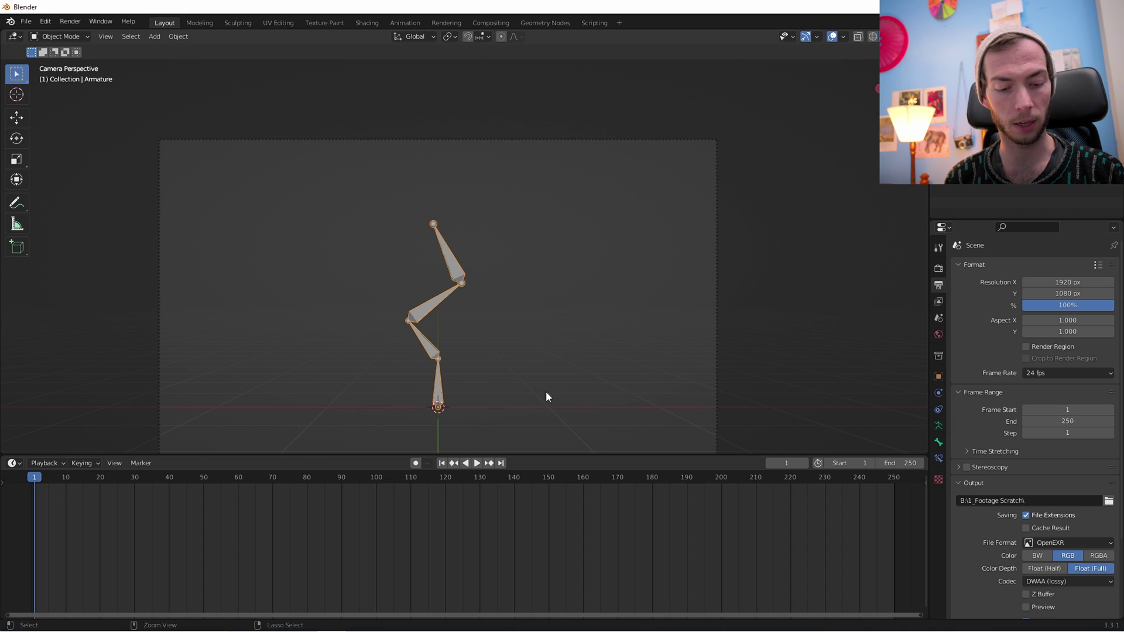
pyautogui.hotkey('ctrl', 'Tab')
# Turn on Wiggle Bone with default settings for the three upper bones
pyautogui.moveTo(306, 142); pyautogui.dragTo(527, 344)
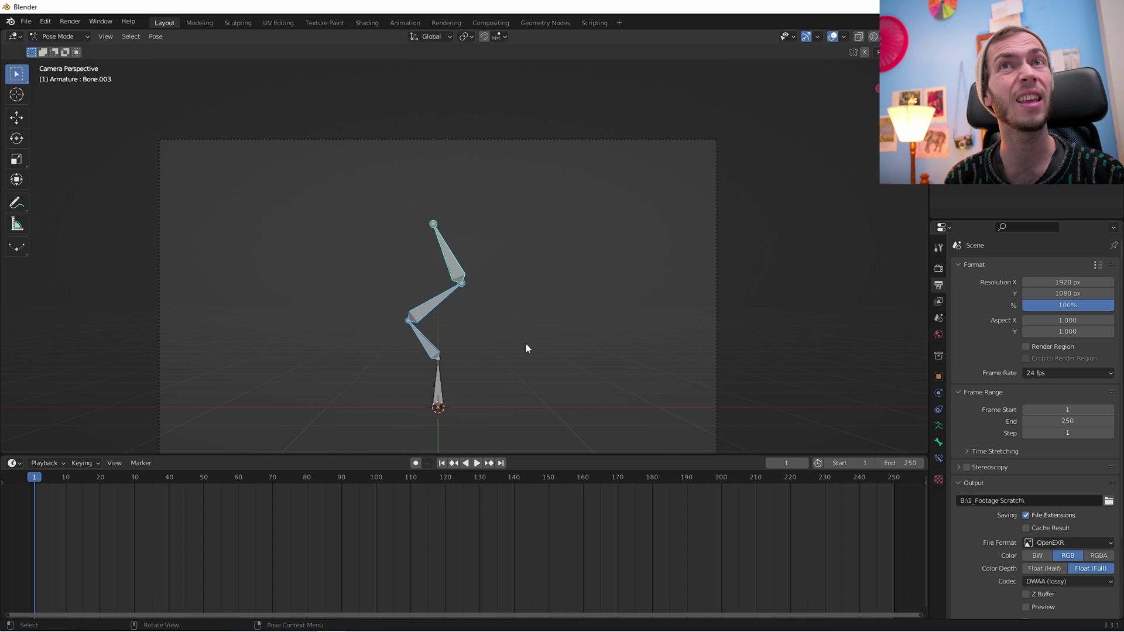
pyautogui.click(938, 442)
pyautogui.click(987, 483)
pyautogui.scroll(-2, 987, 483)
pyautogui.click(965, 480)
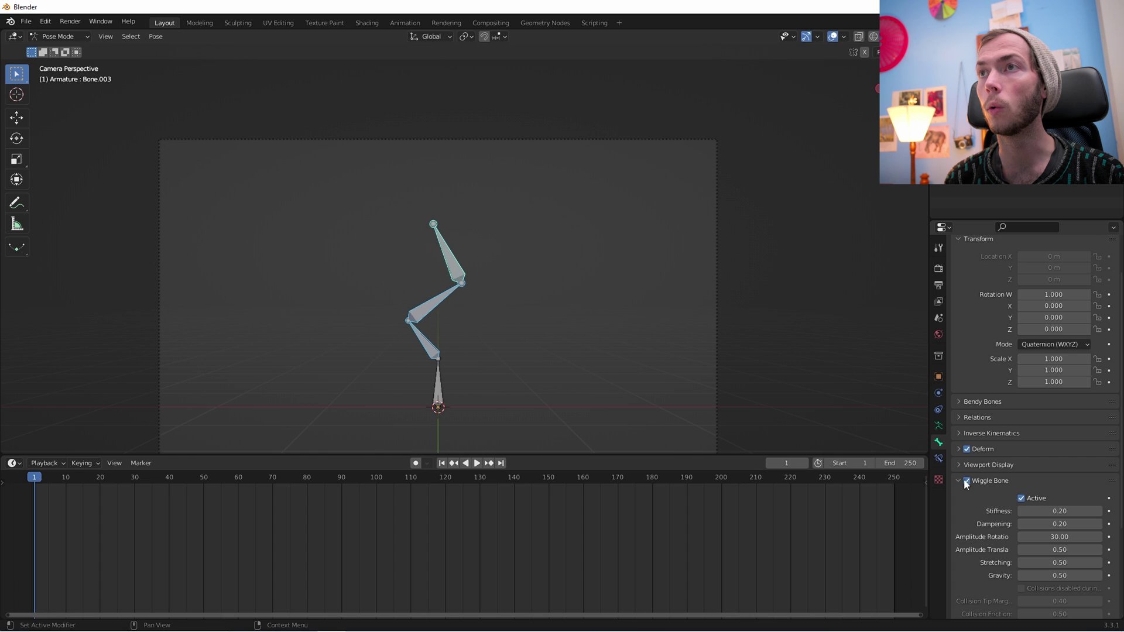
# Check each upper bone, then test the jiggle by moving the bottom bone during playback
pyautogui.click(428, 351)
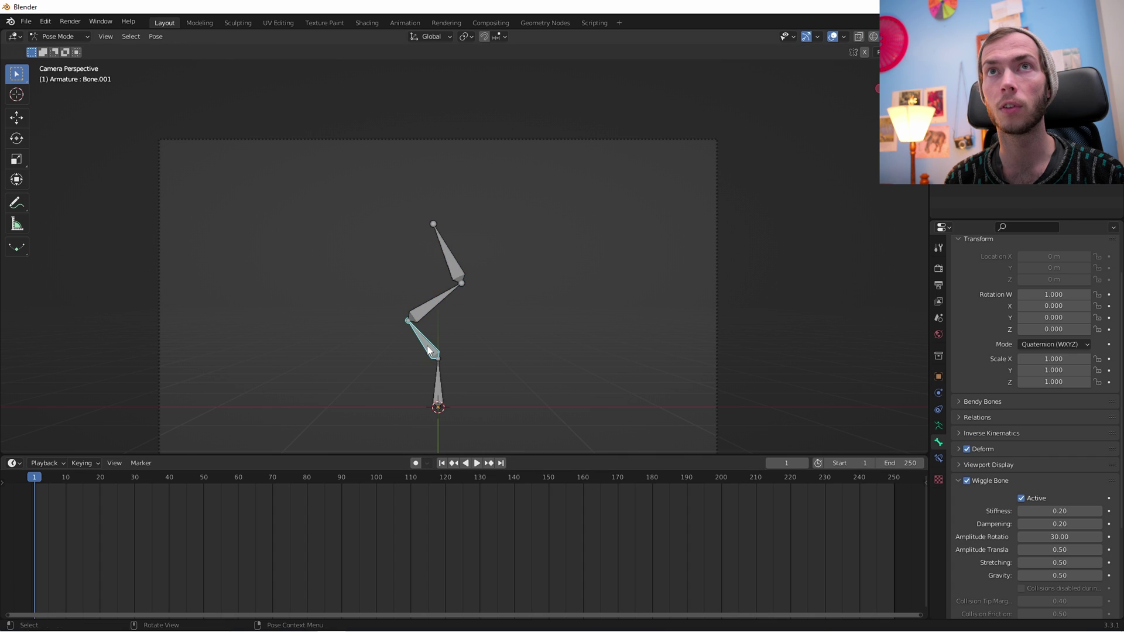
pyautogui.click(428, 310)
pyautogui.click(444, 266)
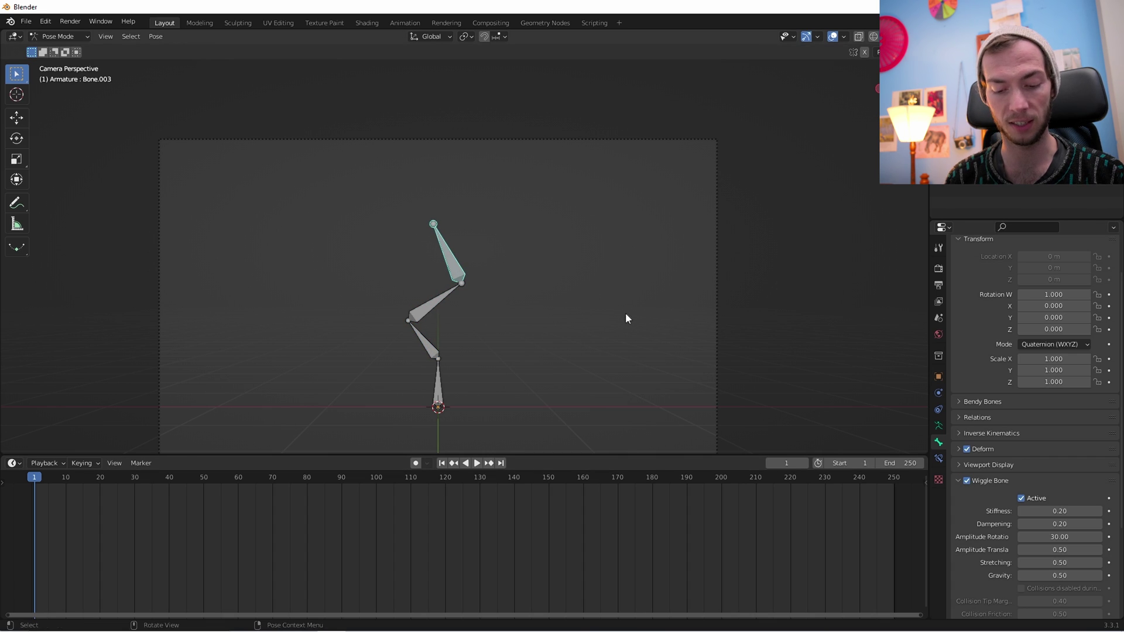
pyautogui.press('space')
pyautogui.moveTo(438, 378)
pyautogui.mouseDown()
pyautogui.moveTo(414, 381)
pyautogui.moveTo(446, 387)
pyautogui.mouseUp()
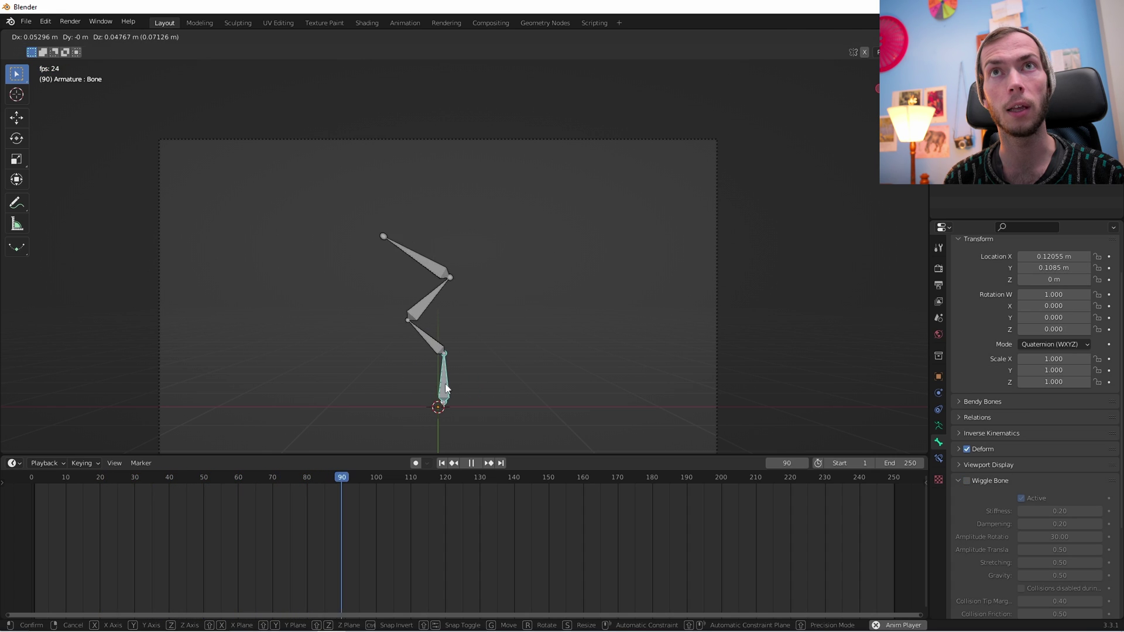
pyautogui.press('Escape')
pyautogui.press('Escape')
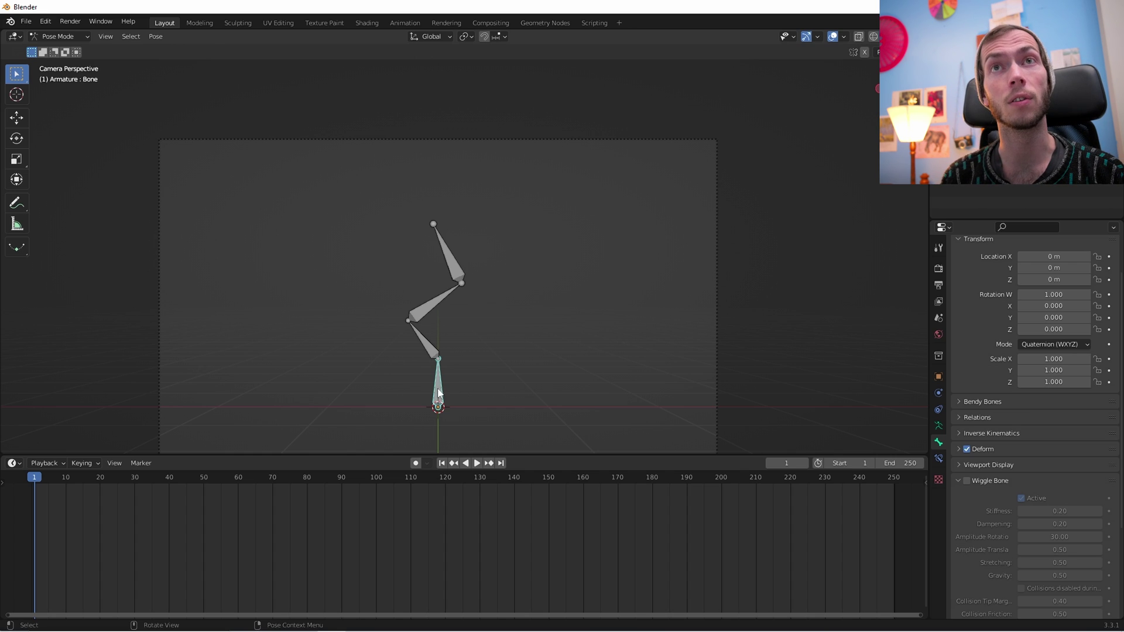
# Key the root bone's location at frame 1, then move it left and key it at frame 21
pyautogui.click(492, 386)
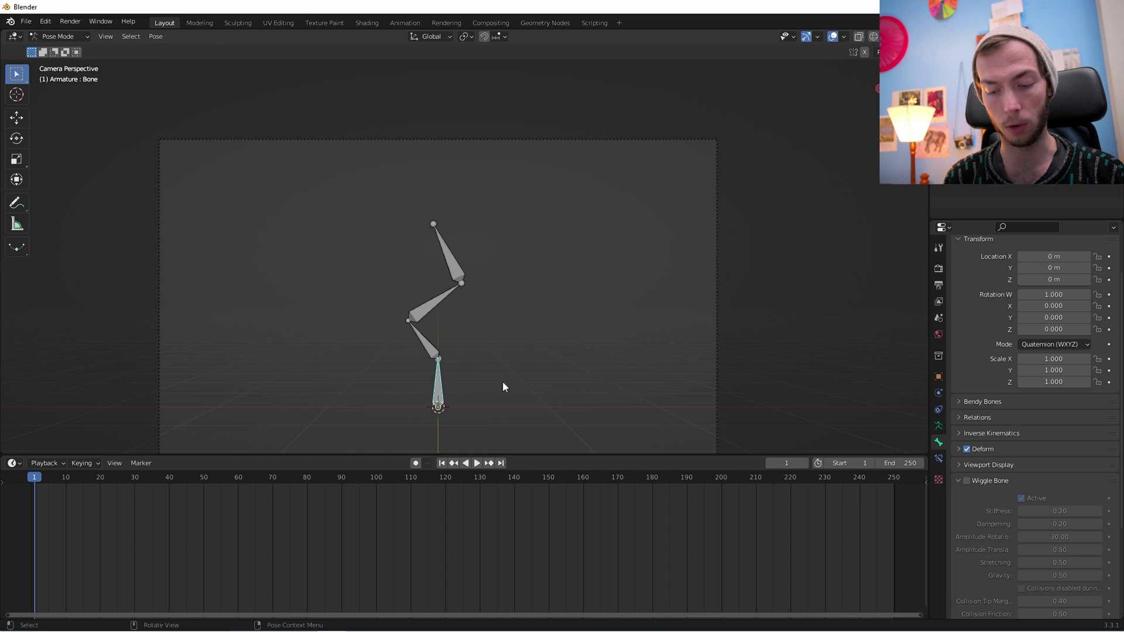
pyautogui.press('i')
pyautogui.click(502, 381)
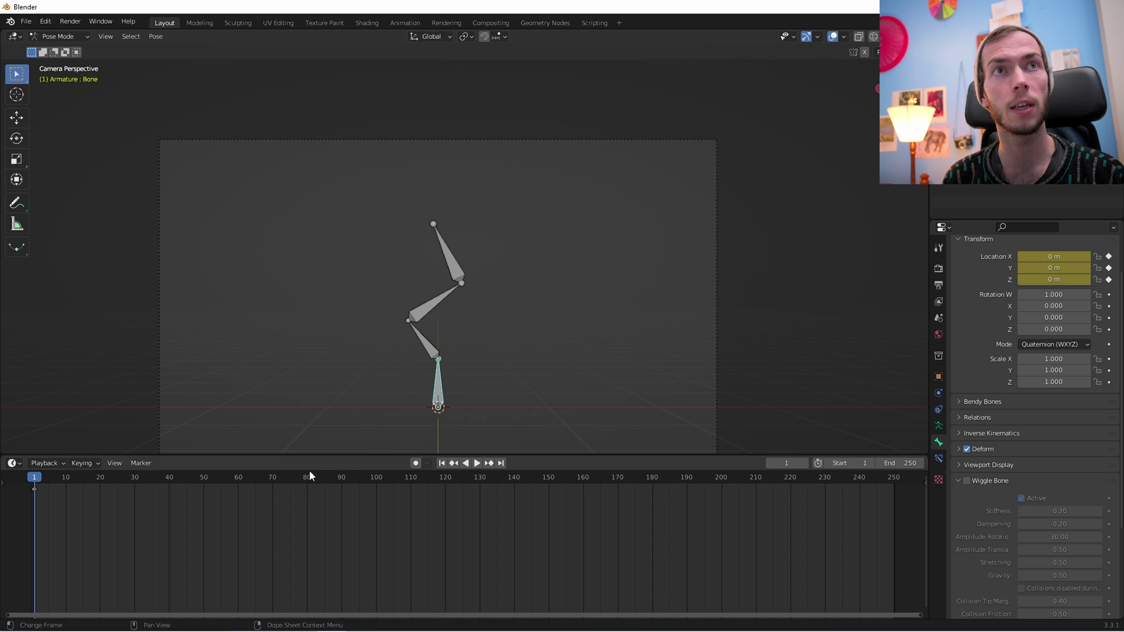
pyautogui.press('space')
pyautogui.press('g')
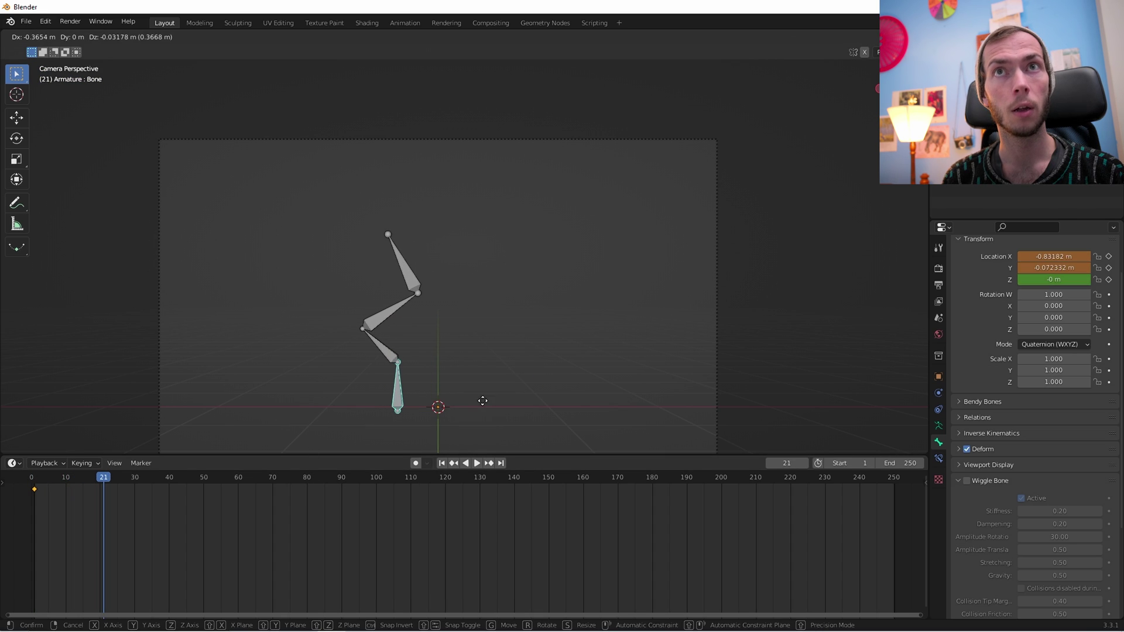
pyautogui.click(456, 404)
pyautogui.press('i')
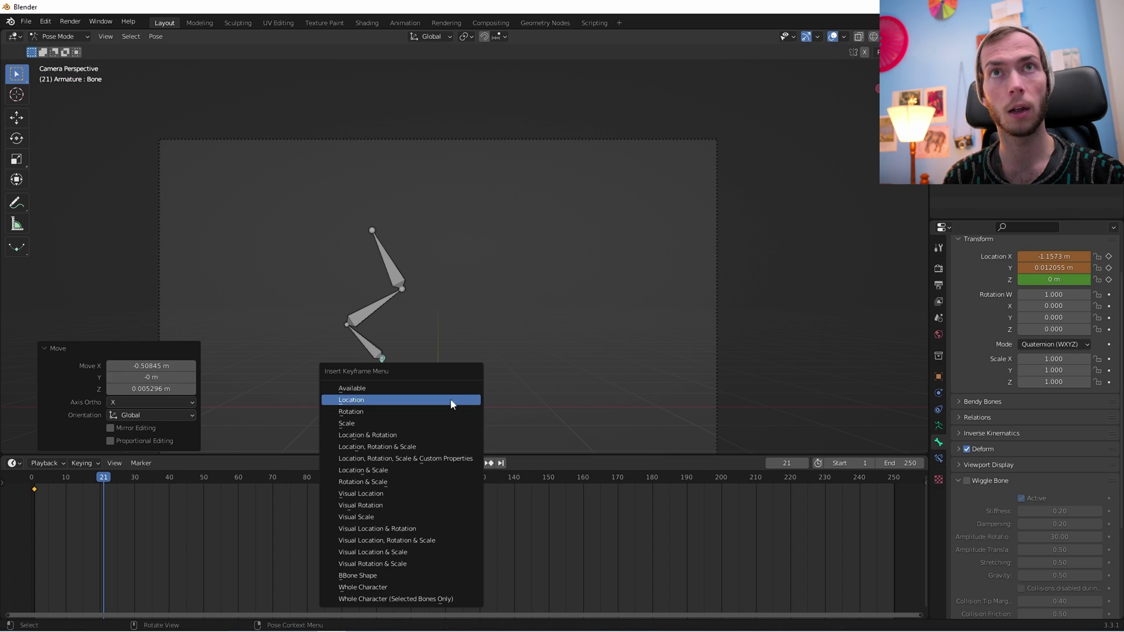
pyautogui.click(451, 398)
# Move the root bone right and key it at frame 46, then copy the first keyframe to frame 60
pyautogui.click(189, 479)
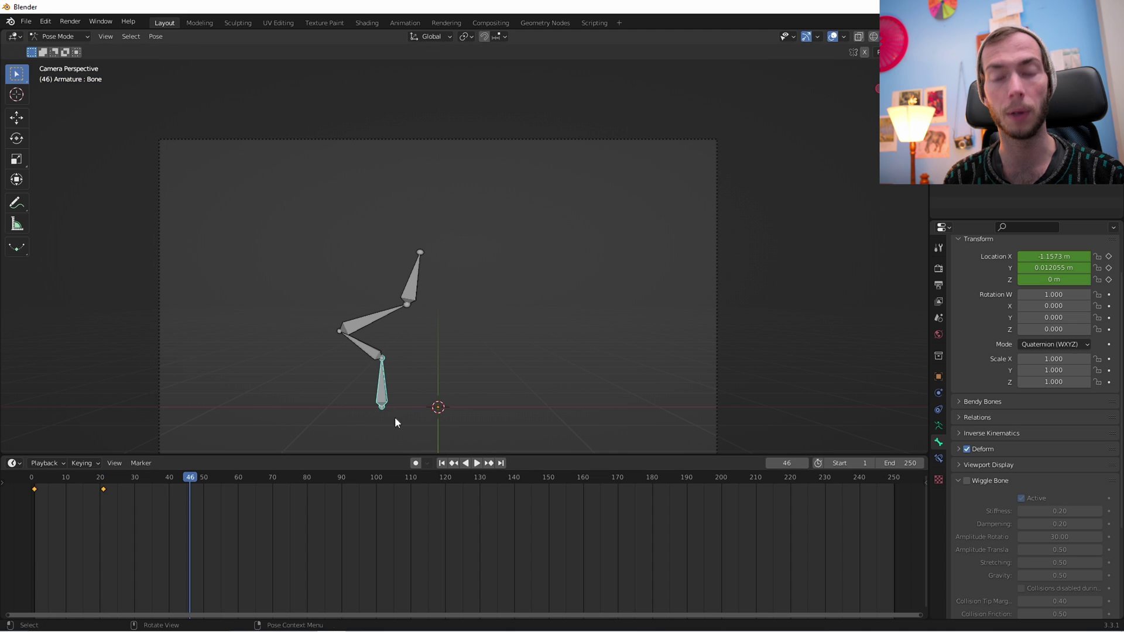
pyautogui.press('g')
pyautogui.click(518, 413)
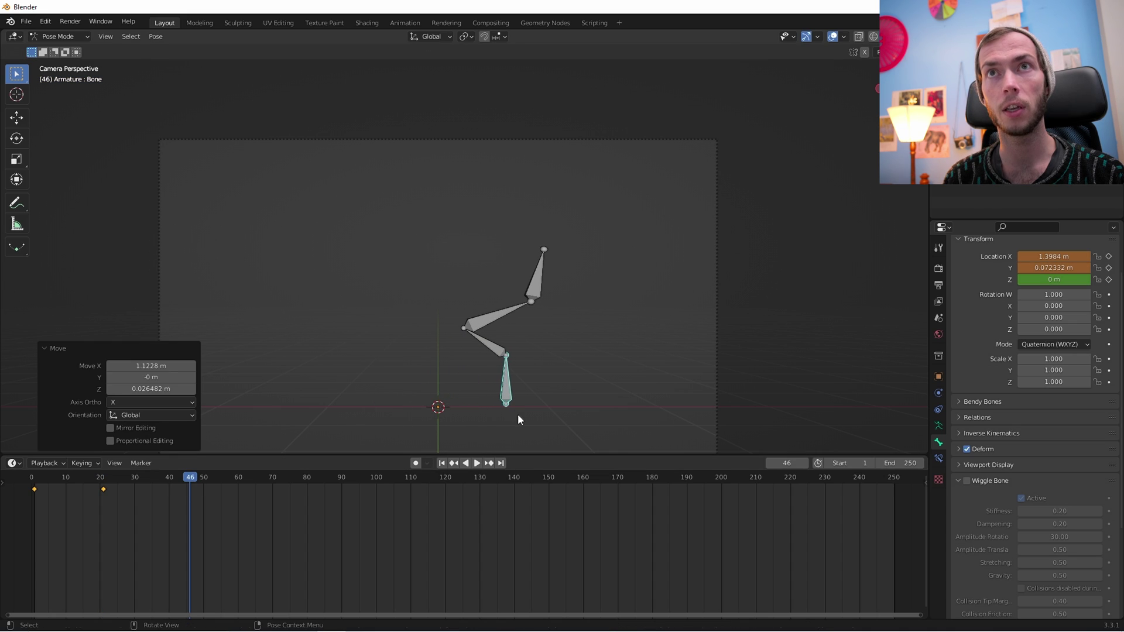
pyautogui.press('i')
pyautogui.click(518, 415)
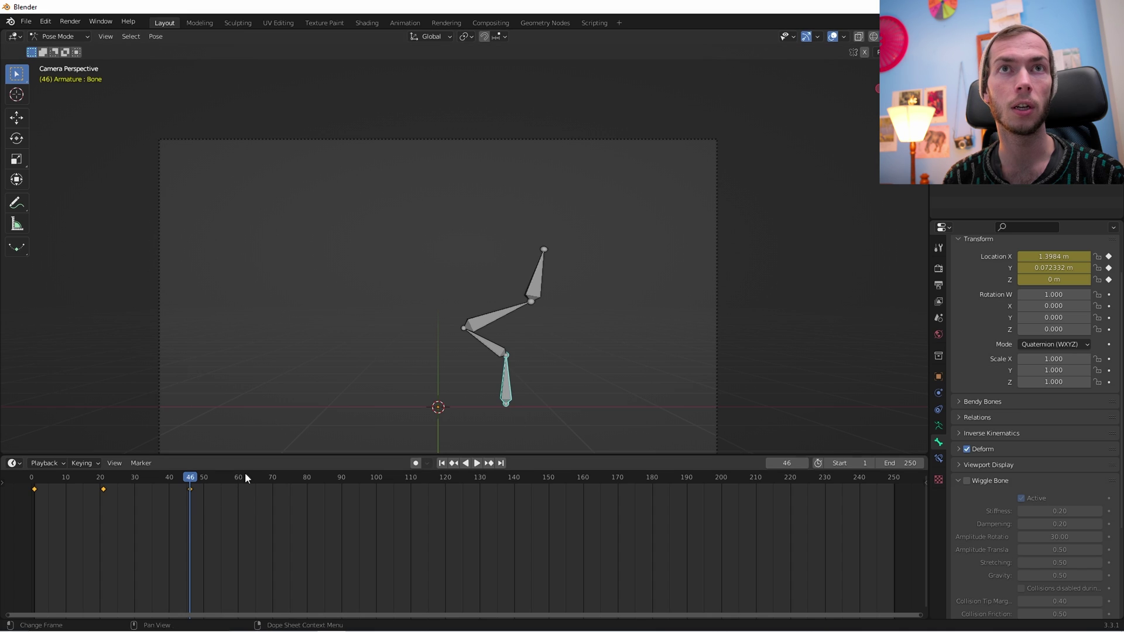
pyautogui.click(238, 477)
pyautogui.moveTo(55, 513); pyautogui.dragTo(29, 484)
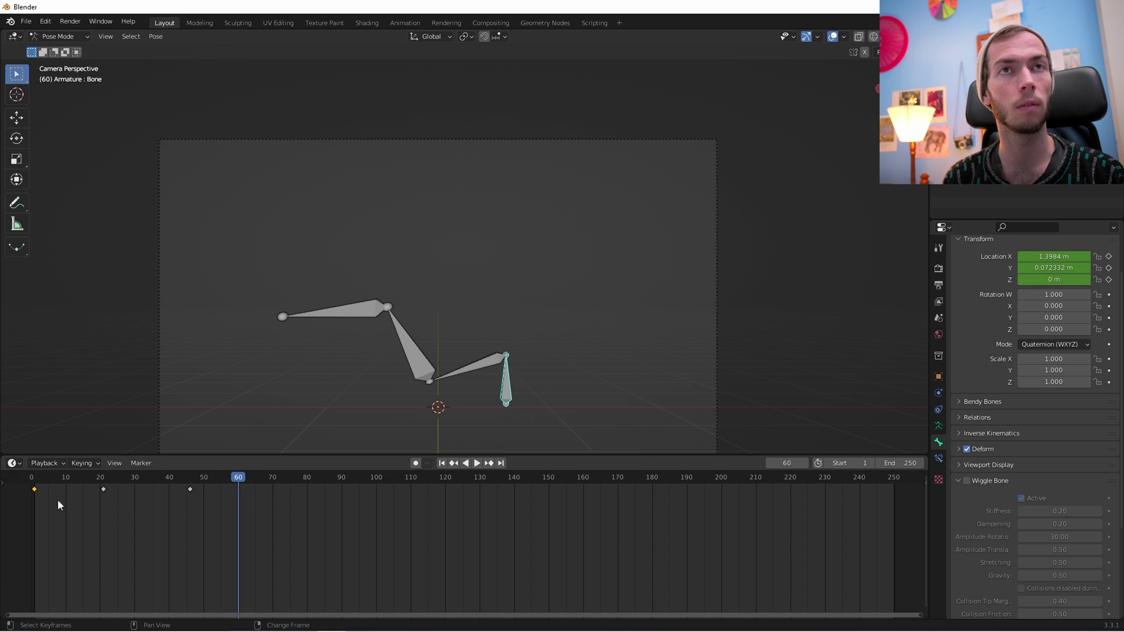
pyautogui.hotkey('shift', 'd')
pyautogui.click(260, 504)
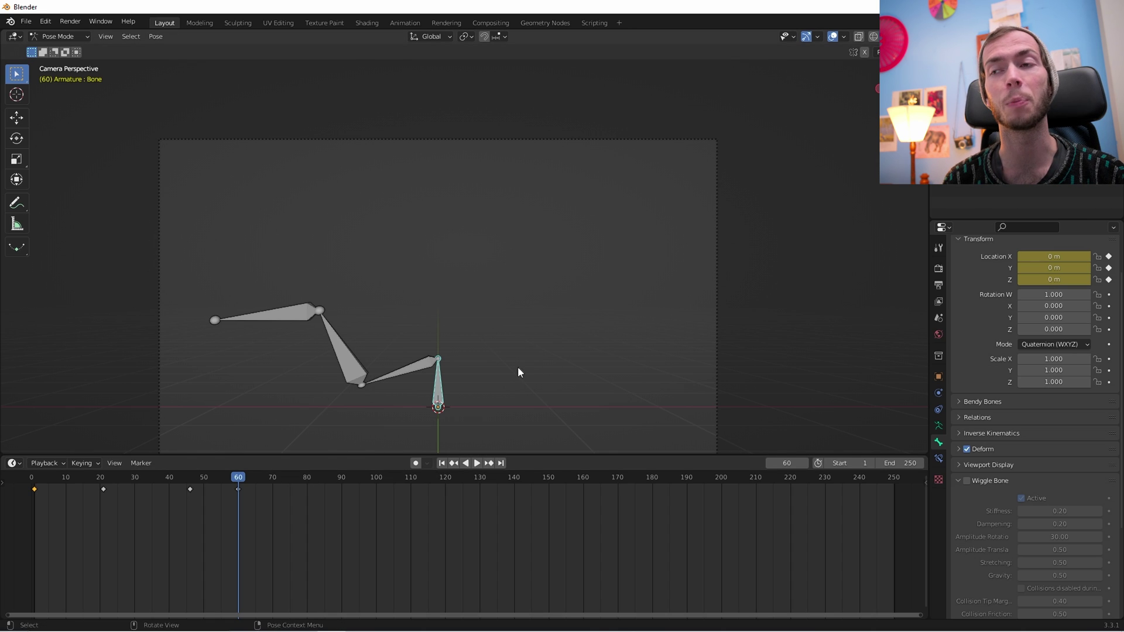
# Preview the sideways motion from frame 1 and return to the first frame
pyautogui.hotkey('shift', 'Left')
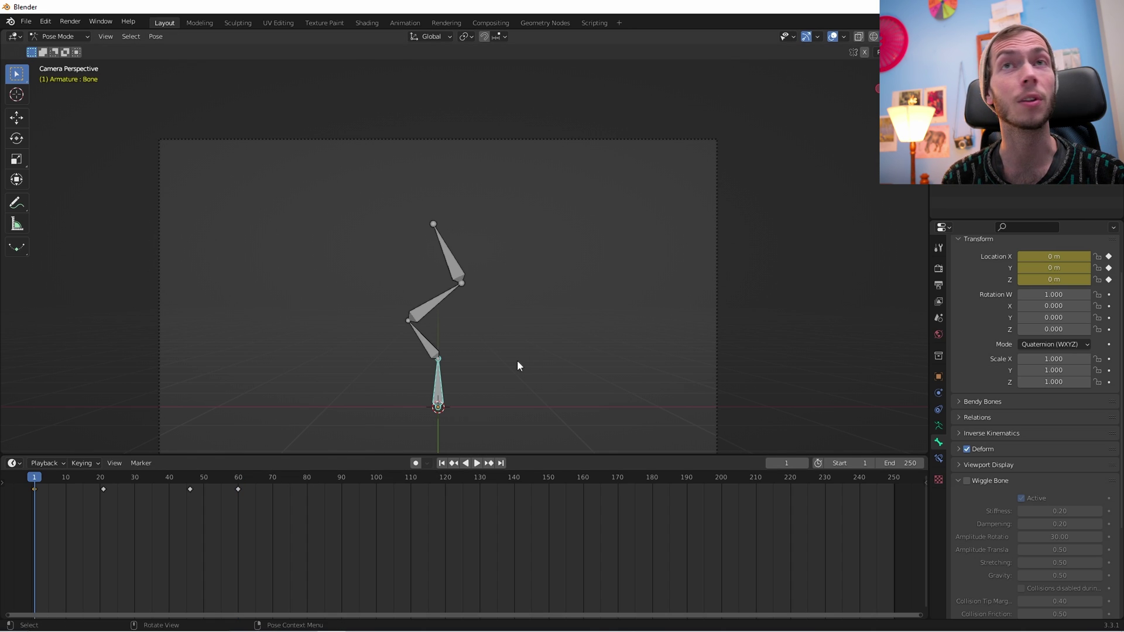
pyautogui.press('space')
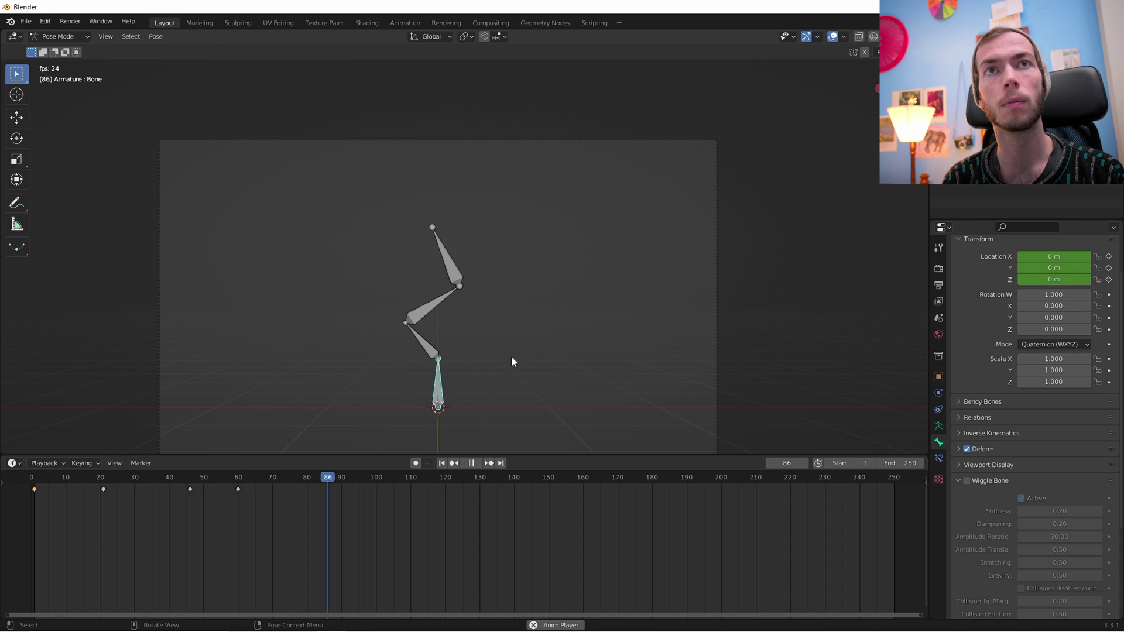
pyautogui.press('space')
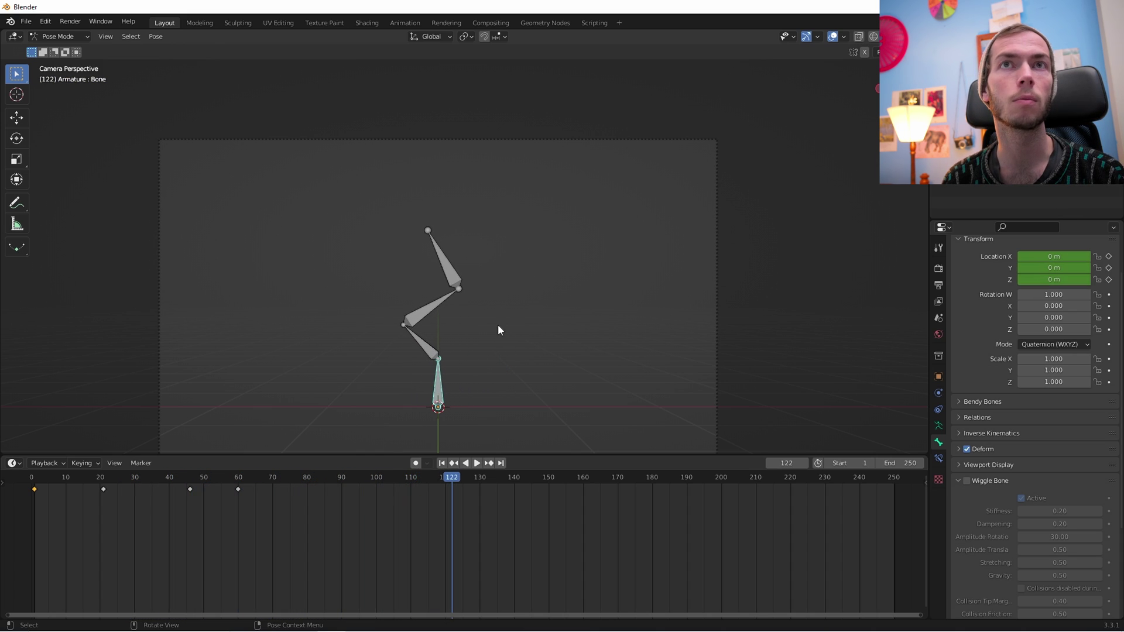
pyautogui.hotkey('shift', 'Left')
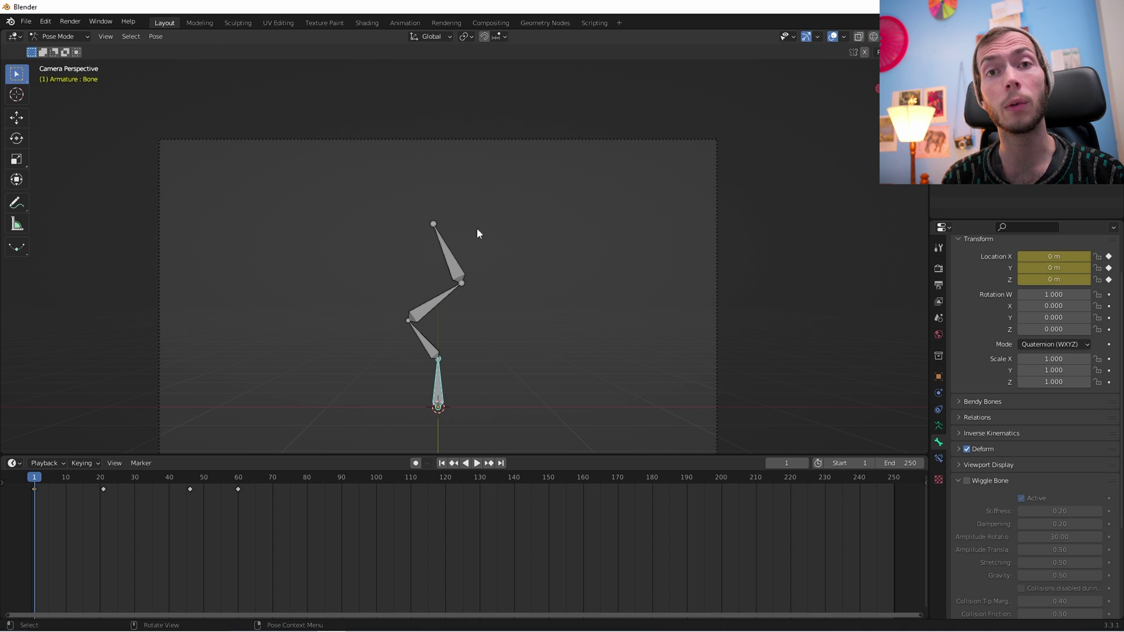
# Turn on Wiggle Bone for the three upper bones
pyautogui.moveTo(307, 201); pyautogui.dragTo(556, 341)
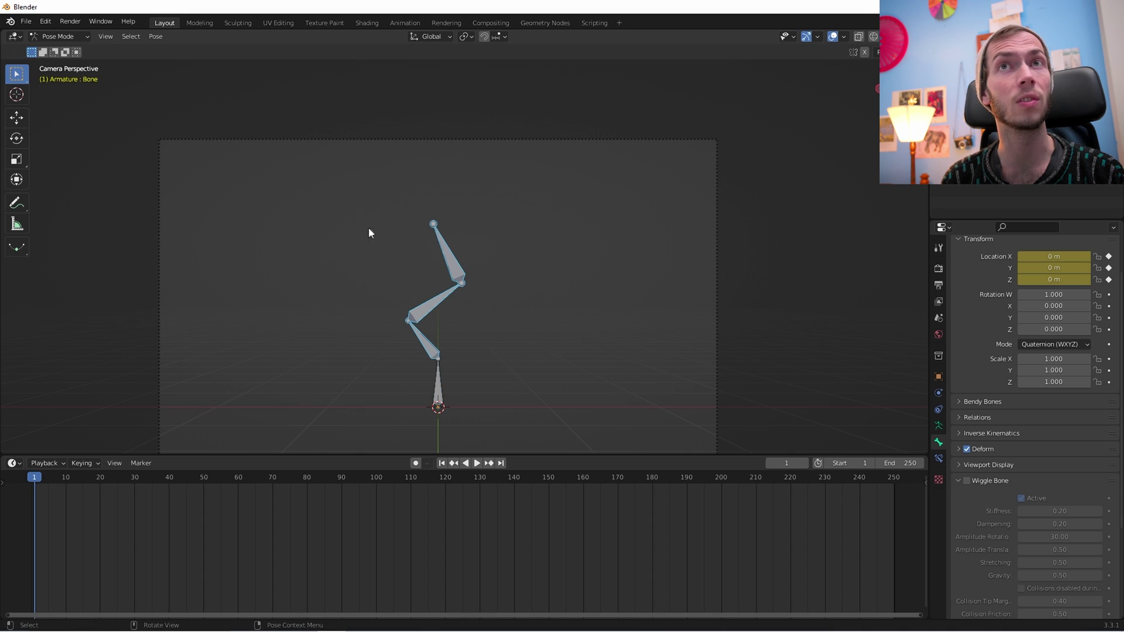
pyautogui.scroll(-5, 997, 452)
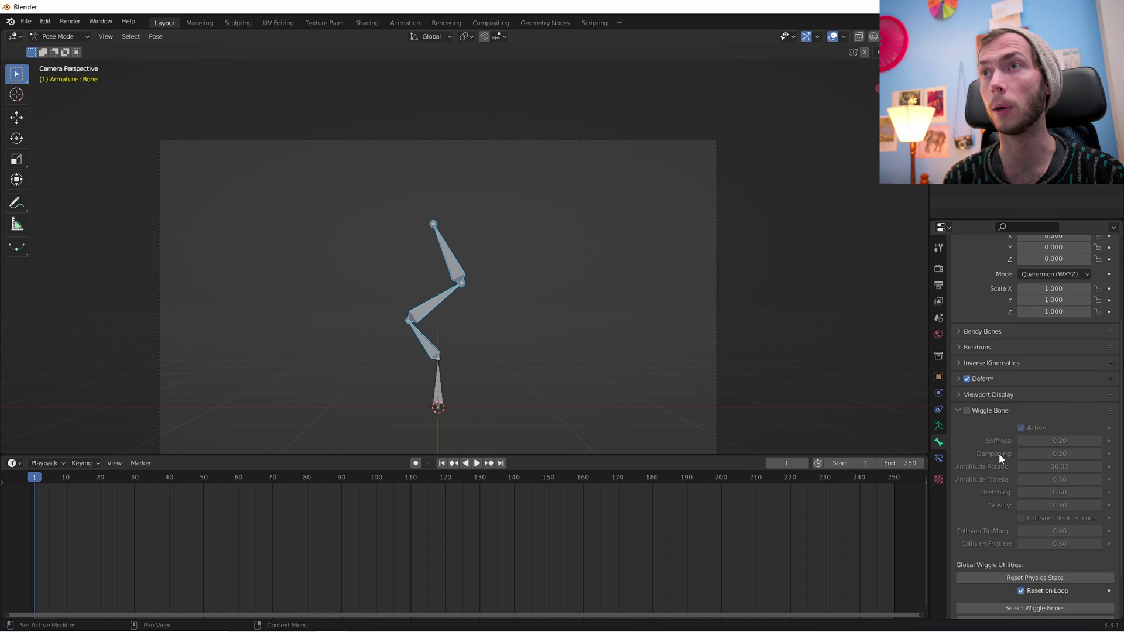
pyautogui.click(425, 338)
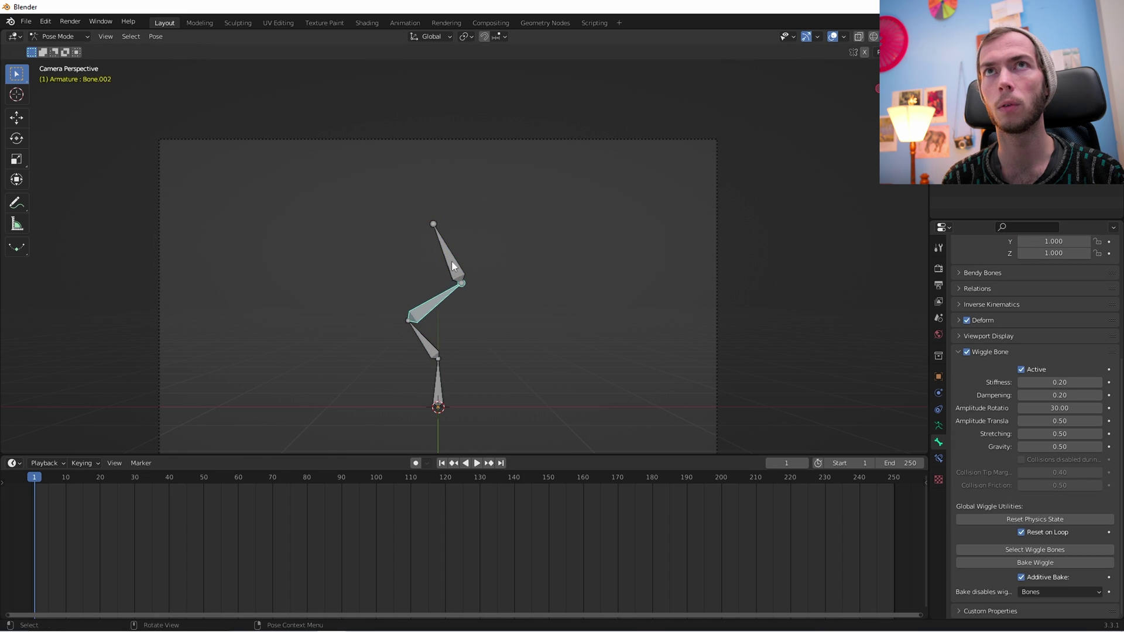
# Bake the wiggle onto the upper bones over frames 1–250 with Additive Bake off
pyautogui.moveTo(344, 208); pyautogui.dragTo(553, 345)
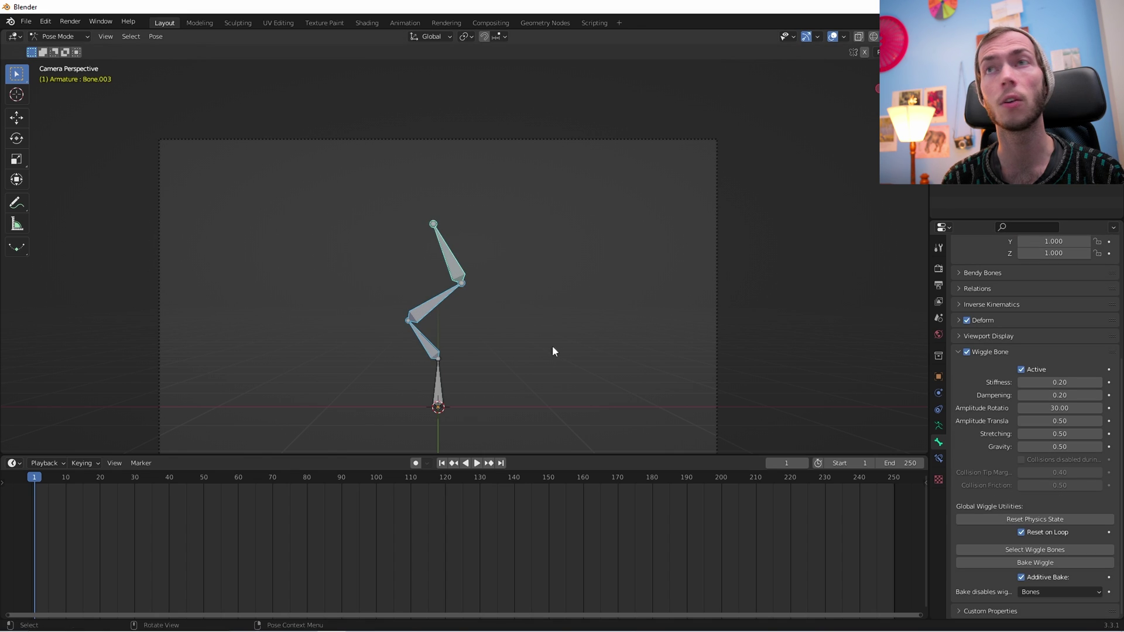
pyautogui.click(1028, 564)
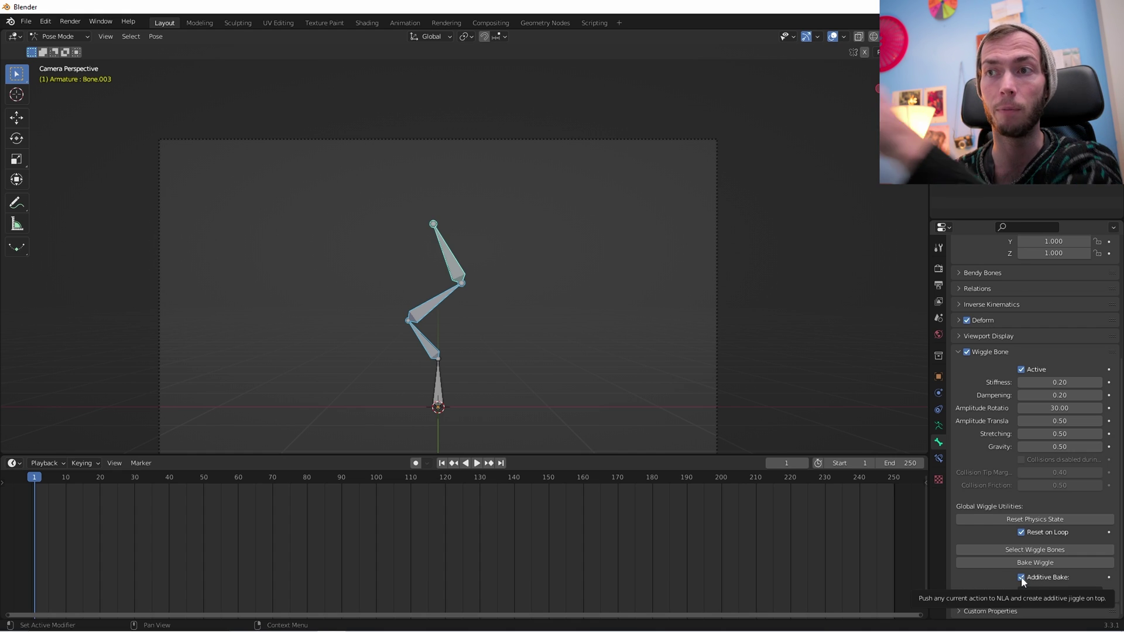
pyautogui.click(1021, 577)
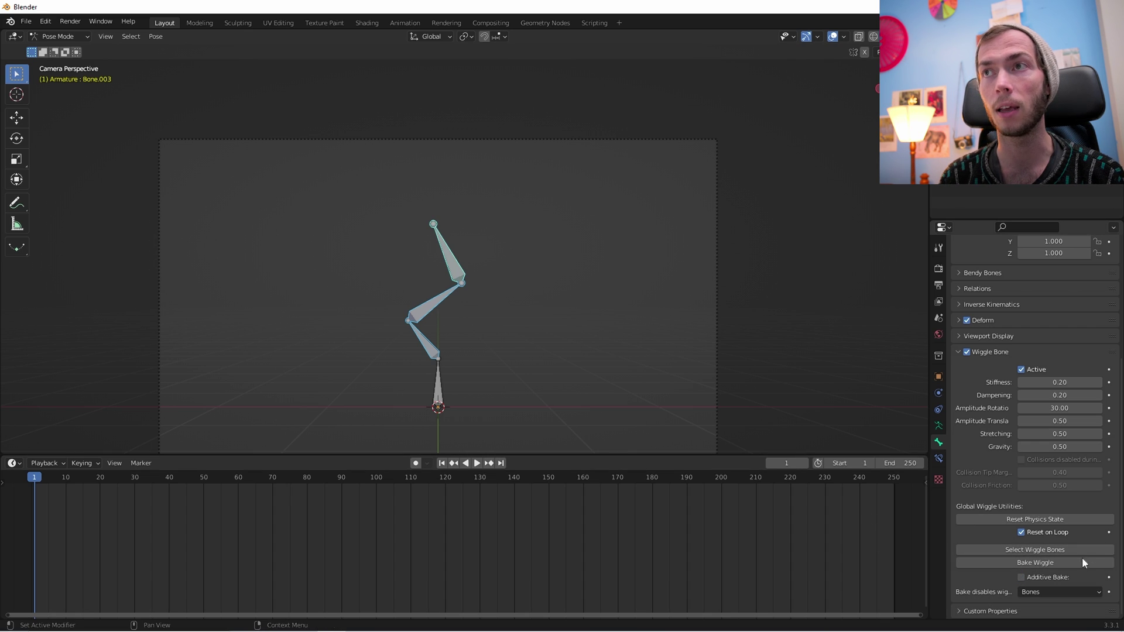
pyautogui.click(1061, 561)
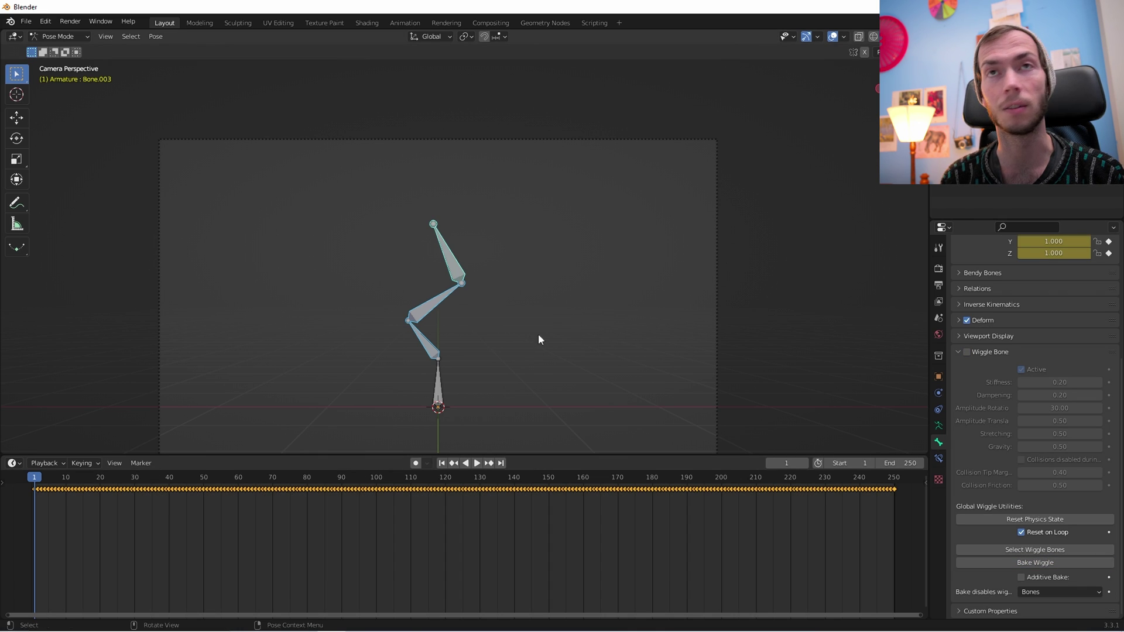
# Play back the baked jiggle, then undo the bake and play the live wiggle simulation
pyautogui.press('space')
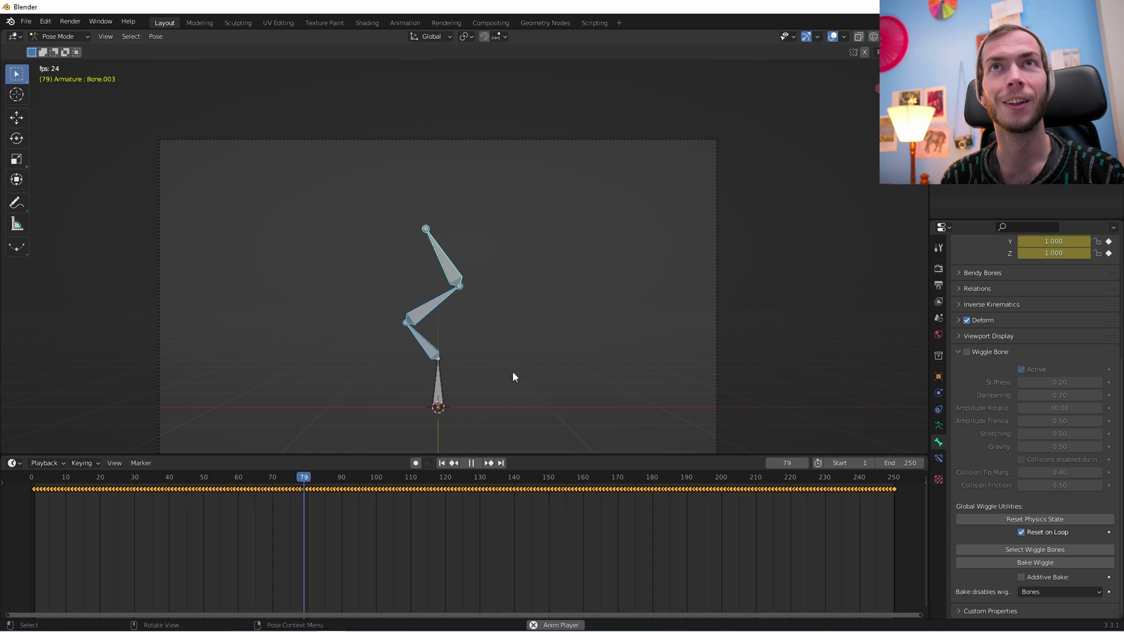
pyautogui.press('space')
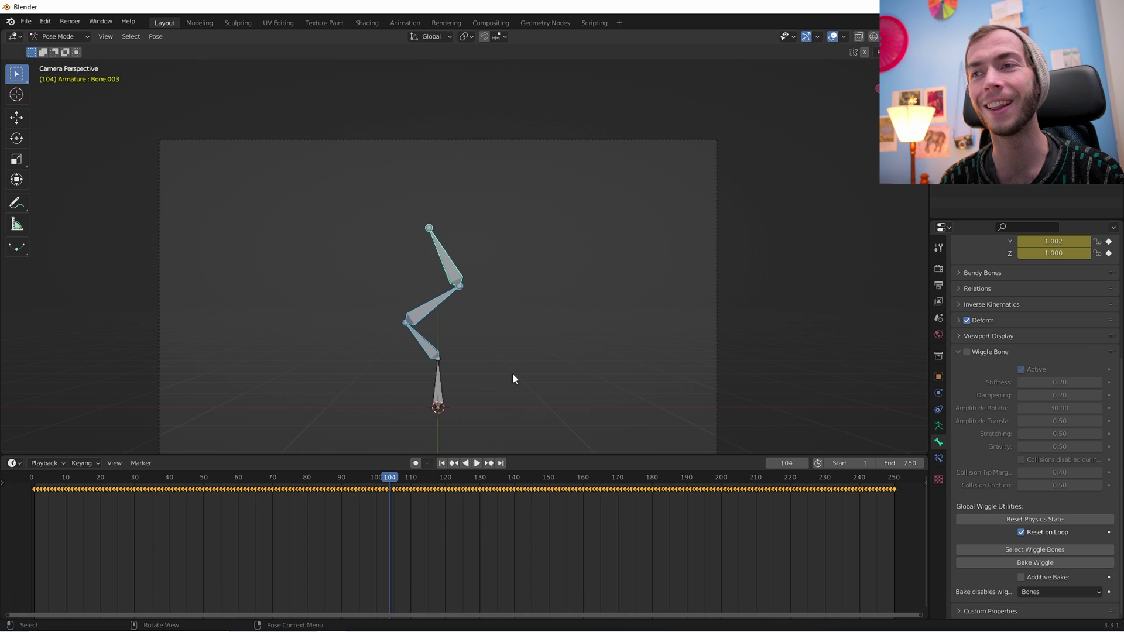
pyautogui.hotkey('shift', 'Left')
pyautogui.press('space')
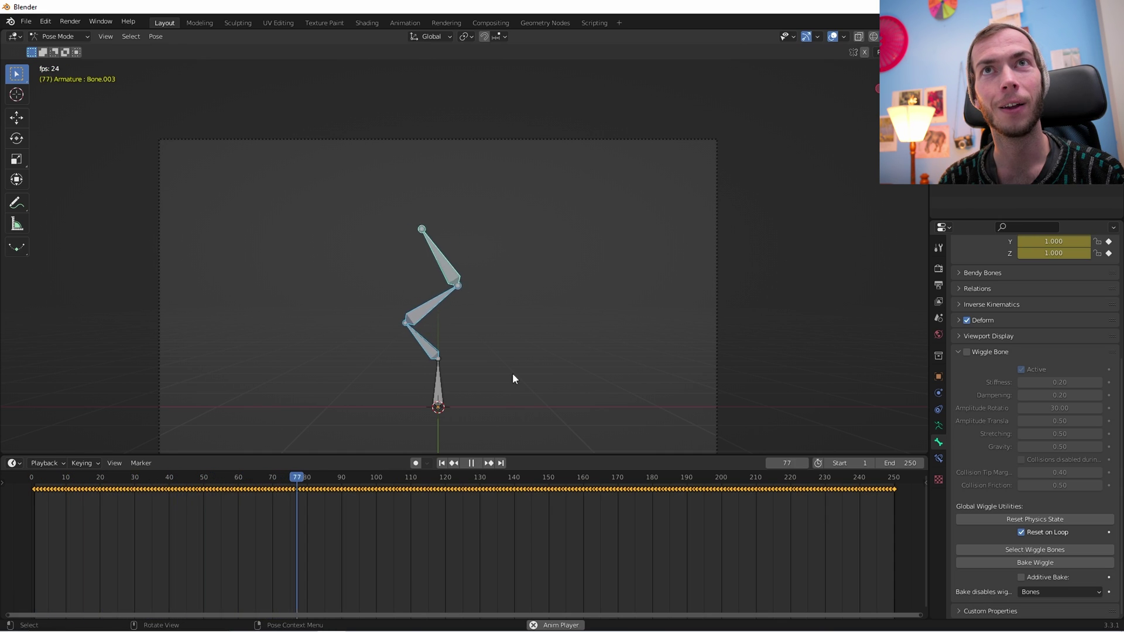
pyautogui.press('space')
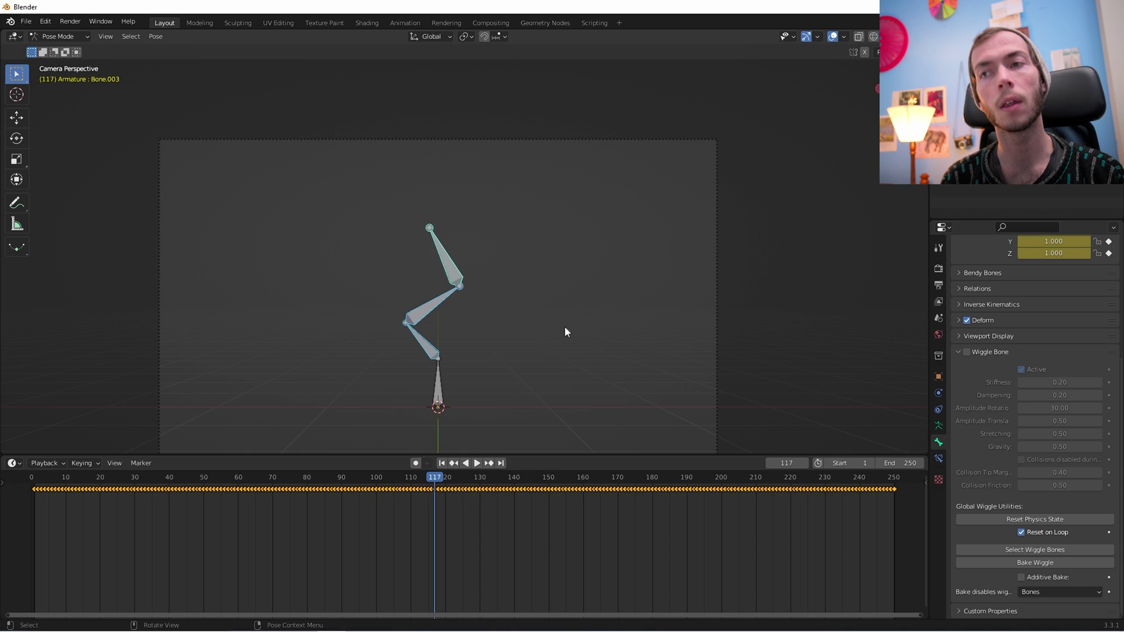
pyautogui.hotkey('ctrl', 'z')
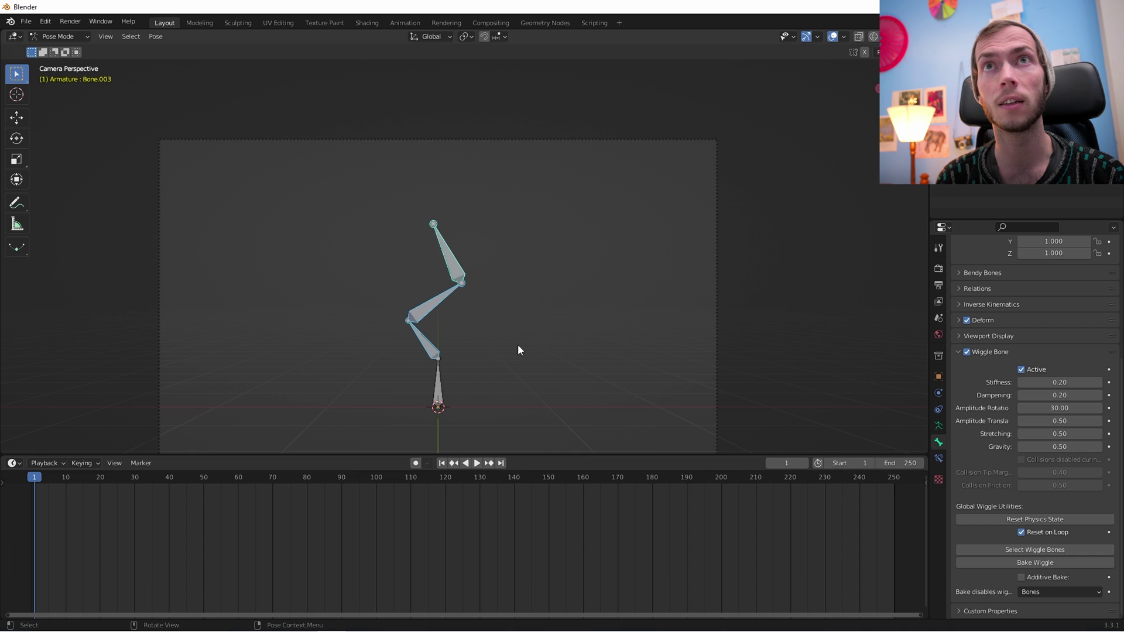
pyautogui.press('space')
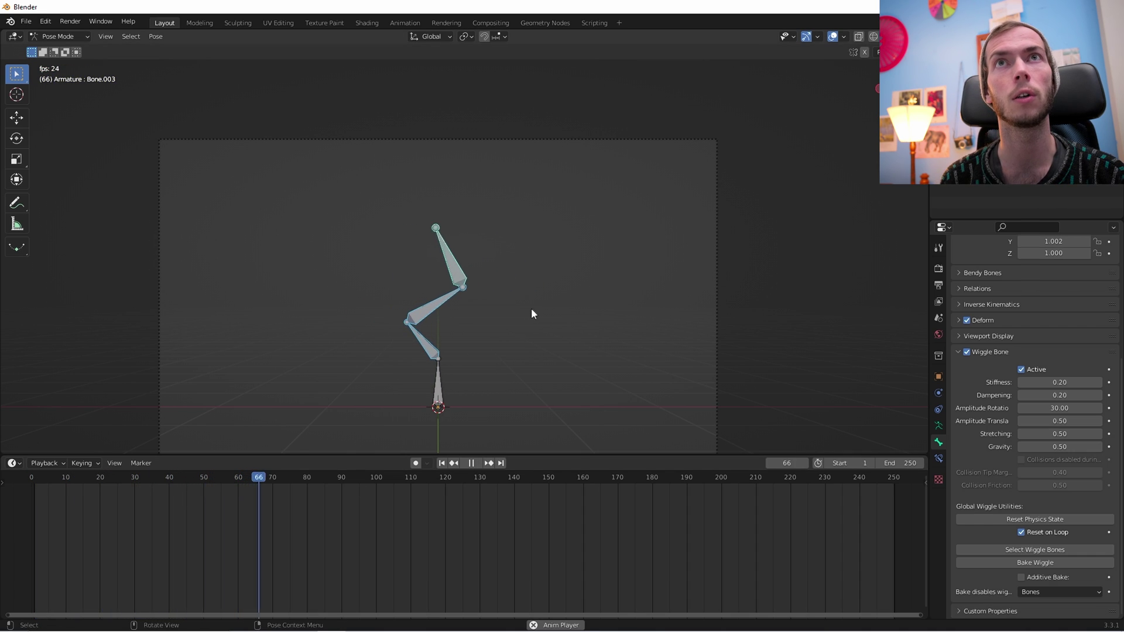
# Stop playback at frame 1 and select the three upper bones plus the root bone
pyautogui.press('Escape')
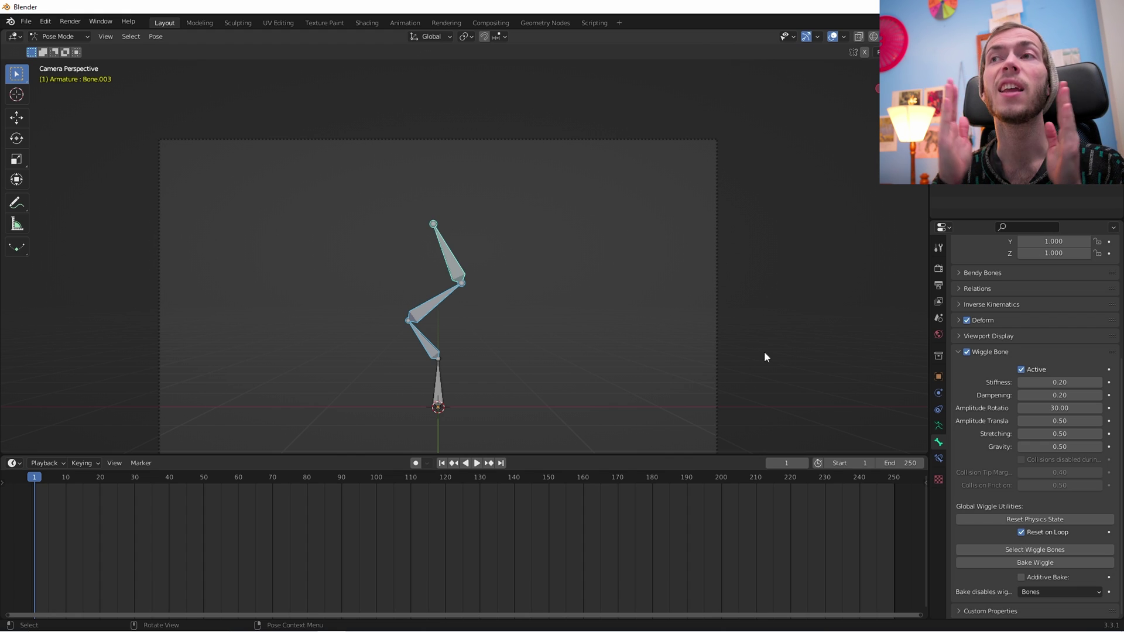
pyautogui.click(522, 374)
pyautogui.moveTo(363, 181); pyautogui.dragTo(510, 344)
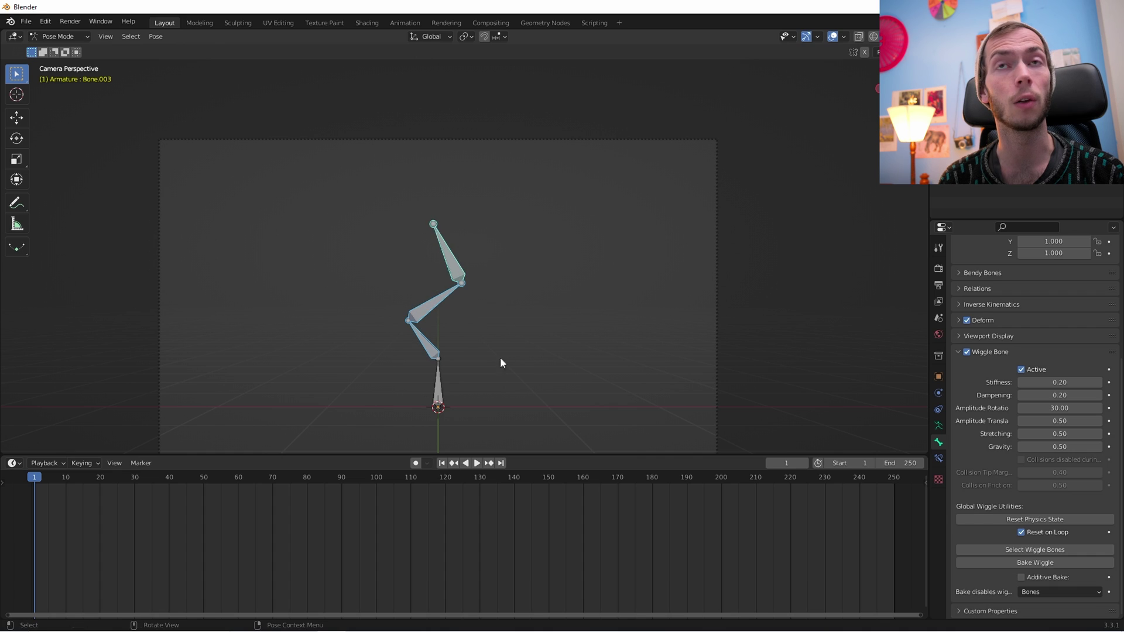
pyautogui.keyDown('shift'); pyautogui.click(439, 391); pyautogui.keyUp('shift')
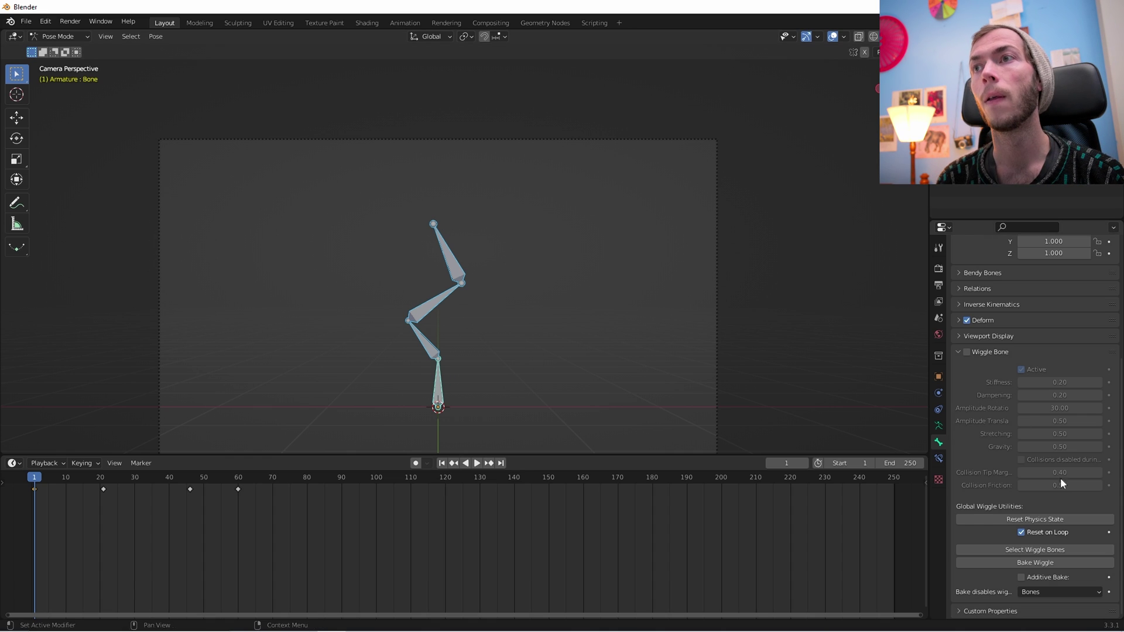
# Bake the wiggle over the root bone's animation, play the result, and clear the selection
pyautogui.click(1016, 564)
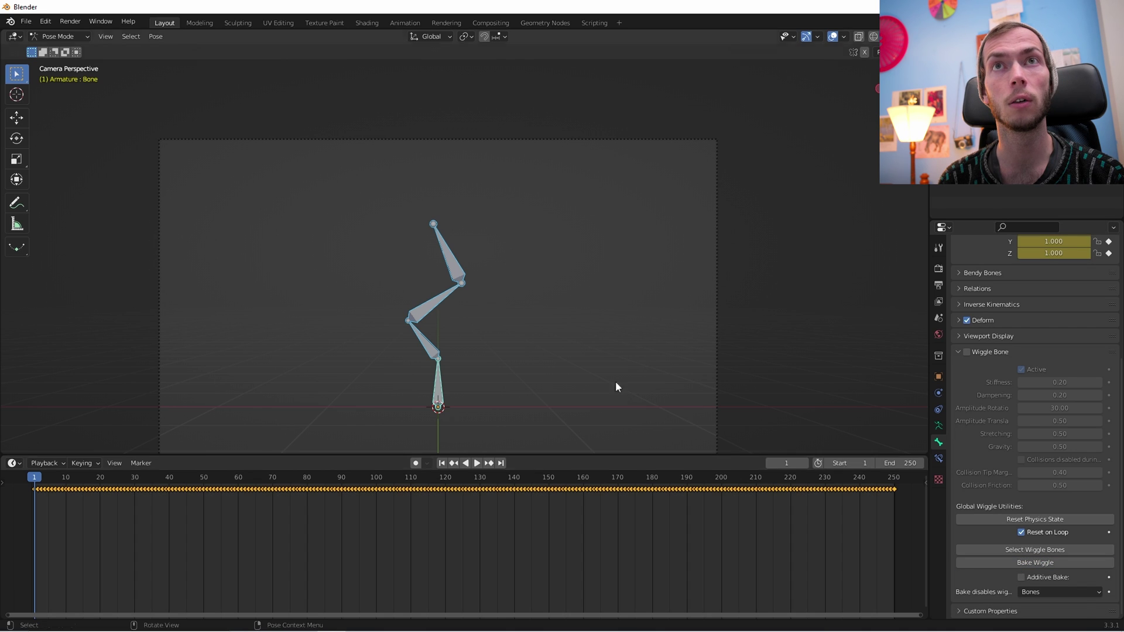
pyautogui.press('space')
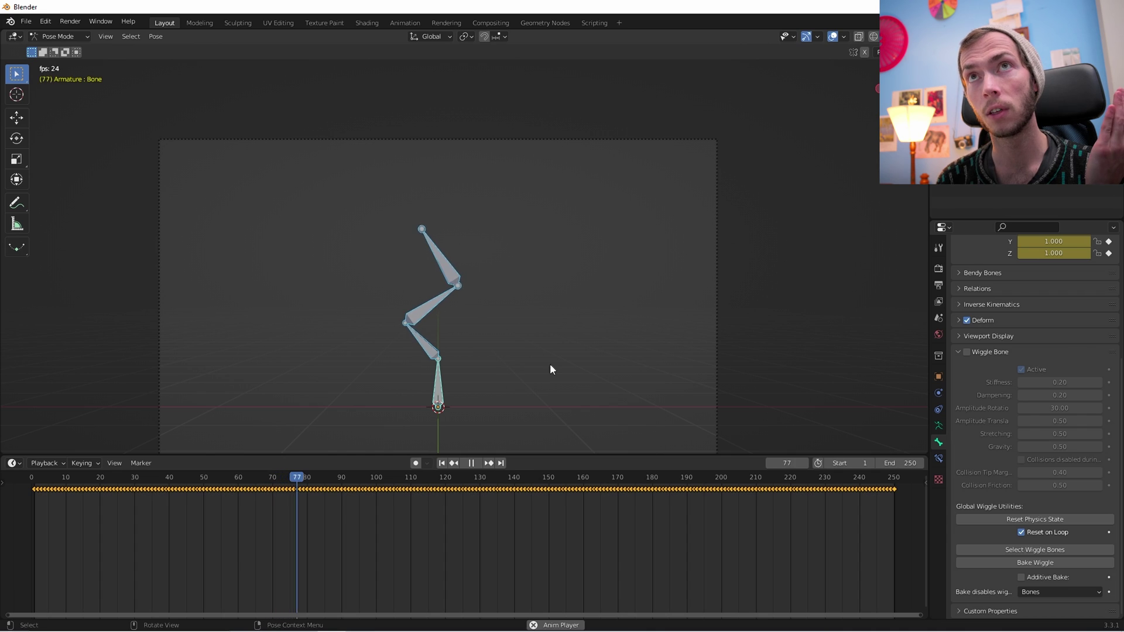
pyautogui.press('space')
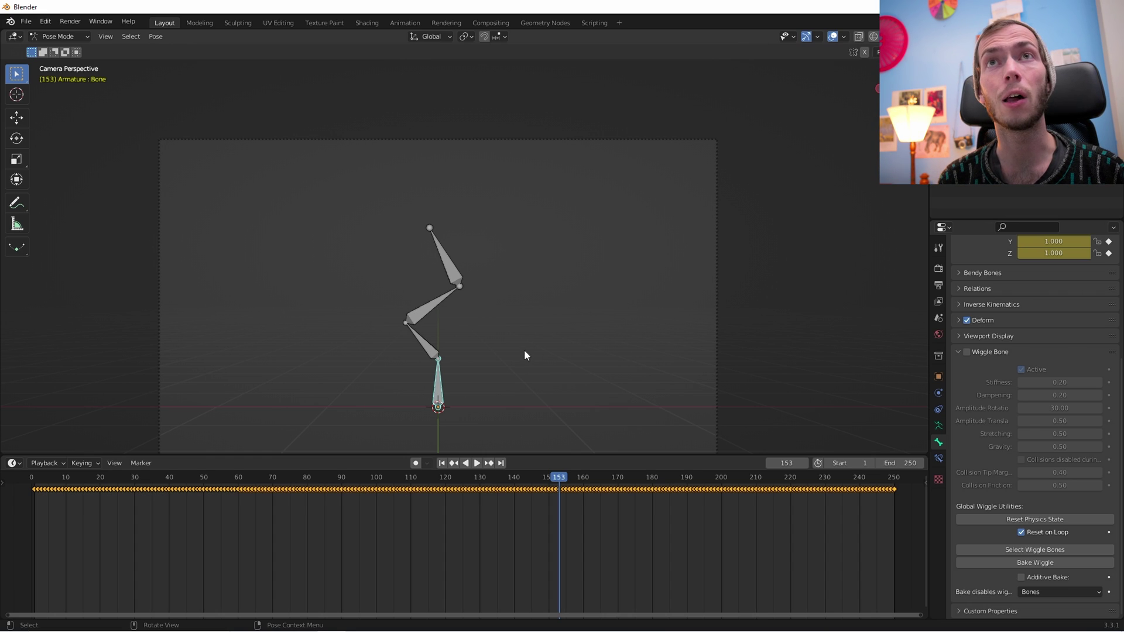
pyautogui.click(591, 328)
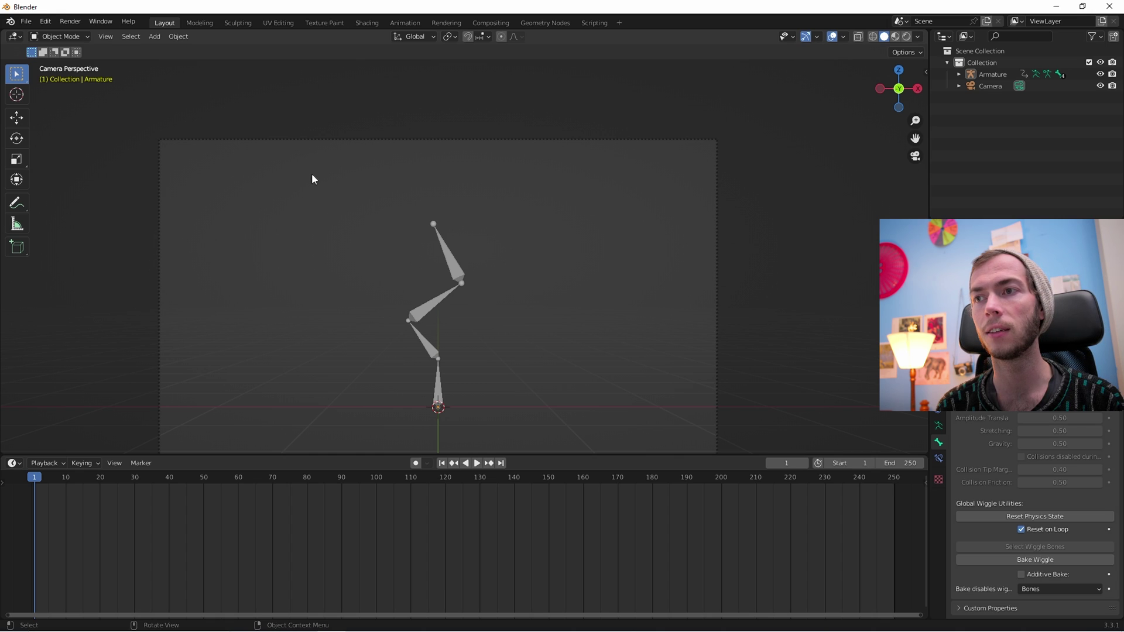
# Duplicate the armature in place into a new collection named 'save' and exclude it
pyautogui.moveTo(315, 174); pyautogui.dragTo(496, 364)
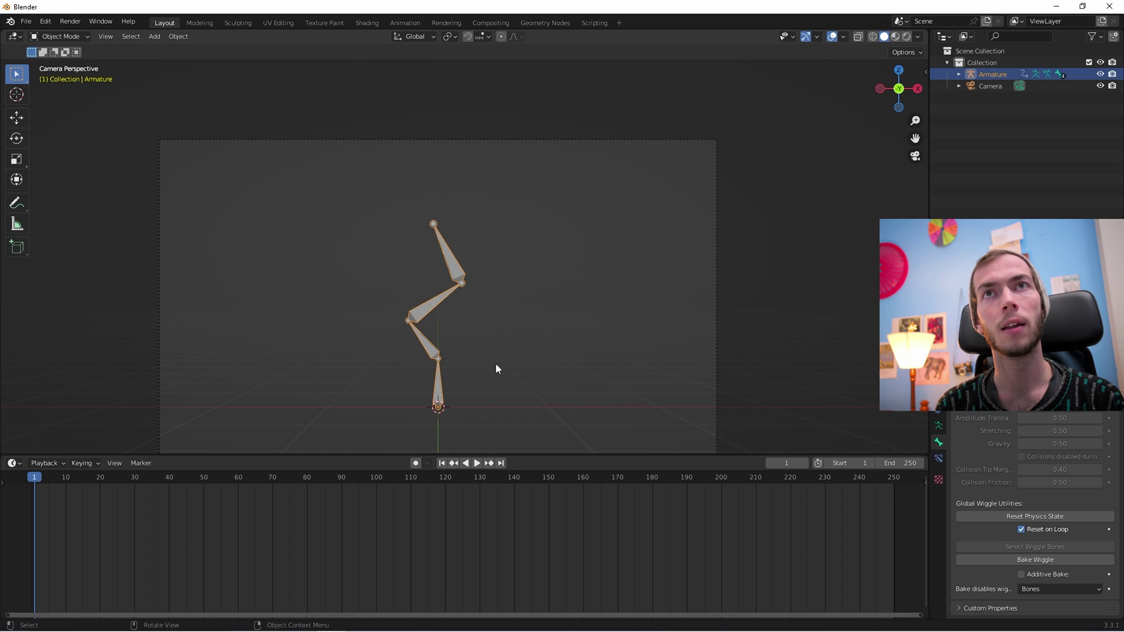
pyautogui.hotkey('shift', 'd')
pyautogui.rightClick(335, 271)
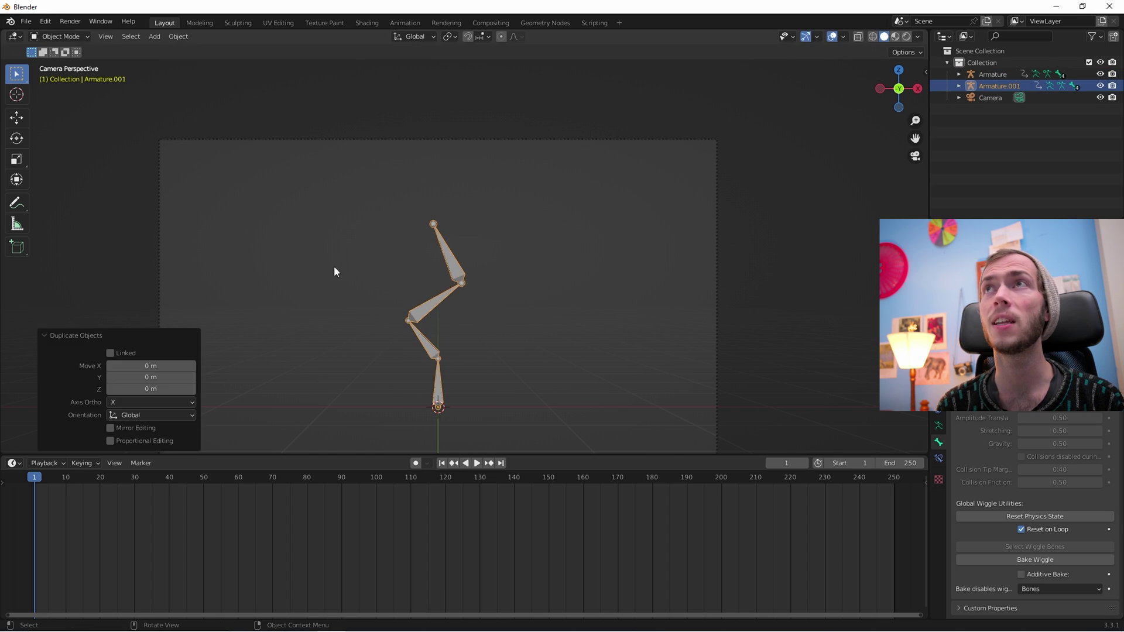
pyautogui.press('m')
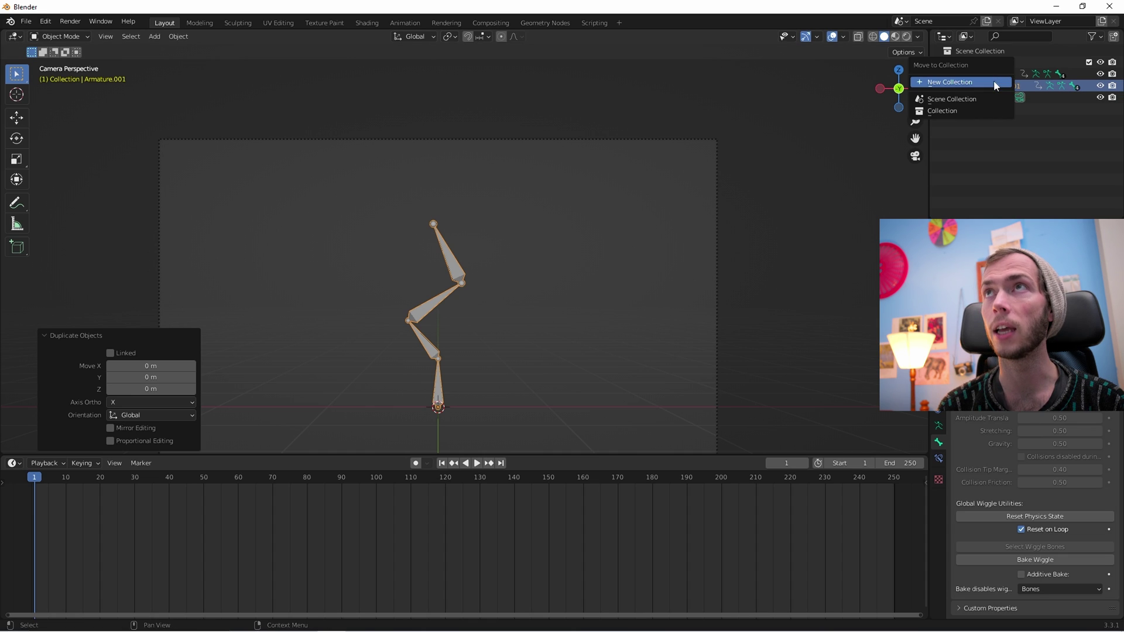
pyautogui.click(992, 80)
pyautogui.write('save')
pyautogui.press('Return')
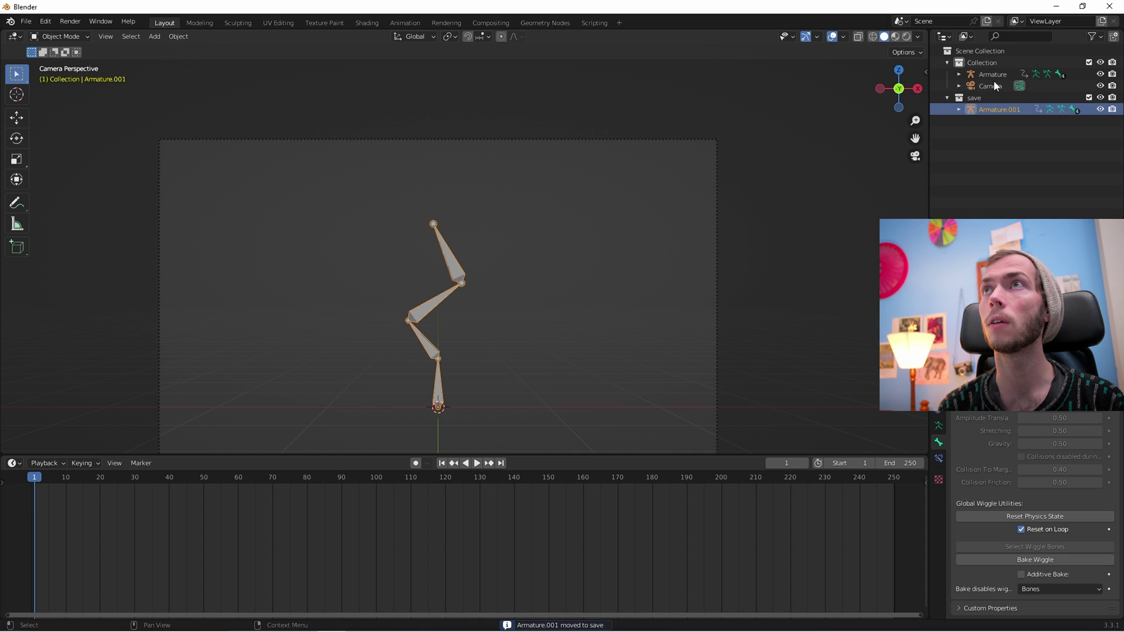
pyautogui.click(1089, 98)
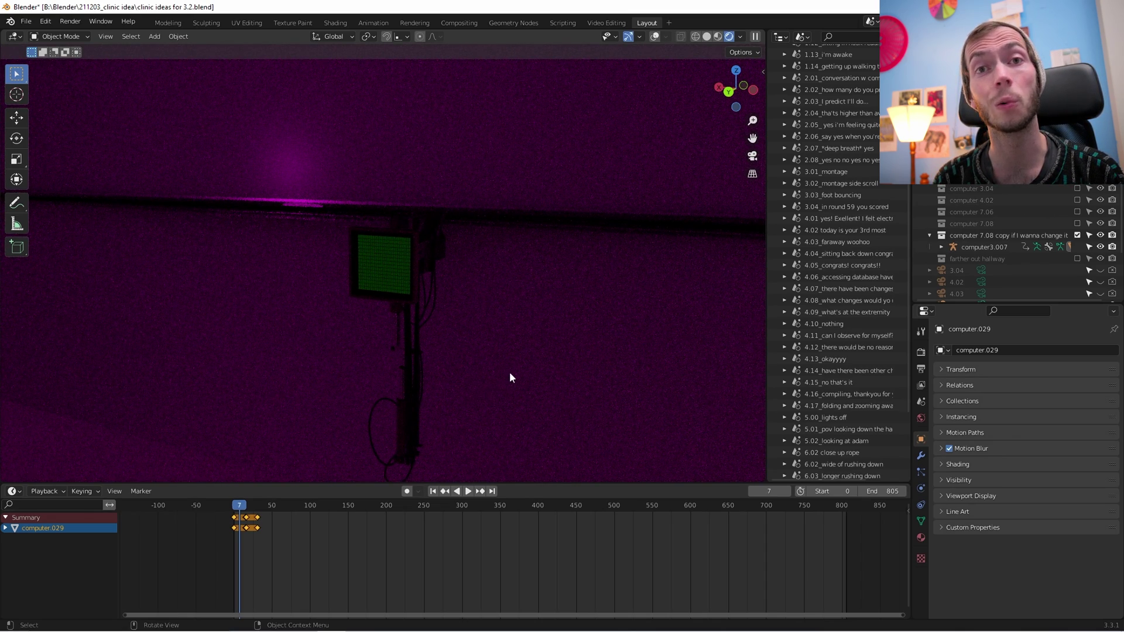
# Switch to solid shading with overlays and select the computer3.007 cable rig
pyautogui.moveTo(512, 380); pyautogui.dragTo(447, 321, button='middle')
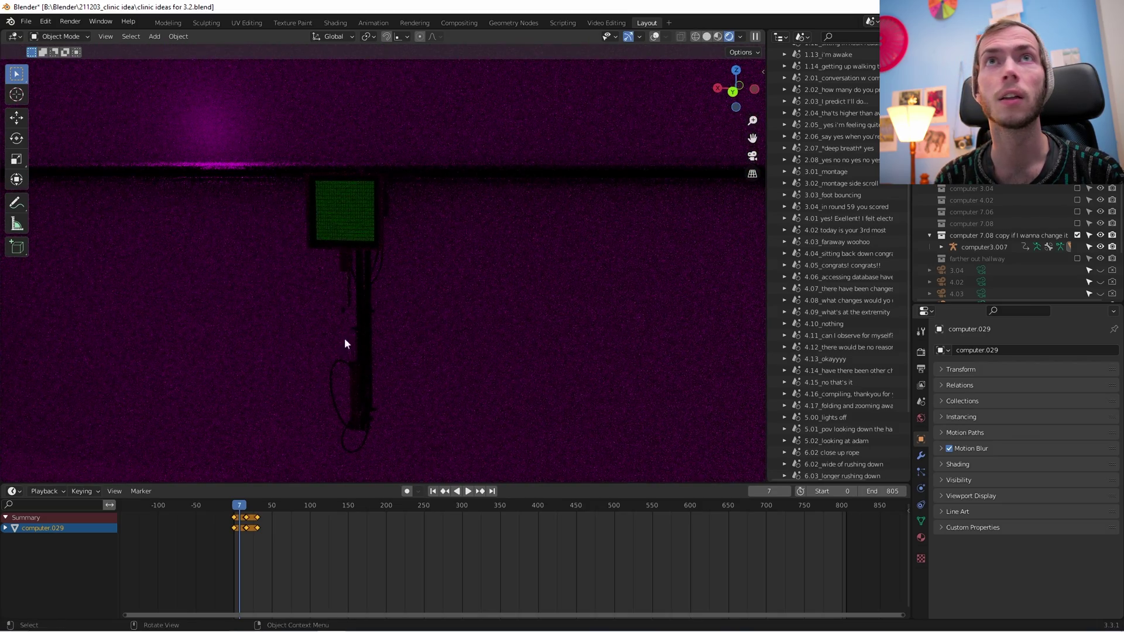
pyautogui.moveTo(345, 340); pyautogui.dragTo(439, 170, button='middle')
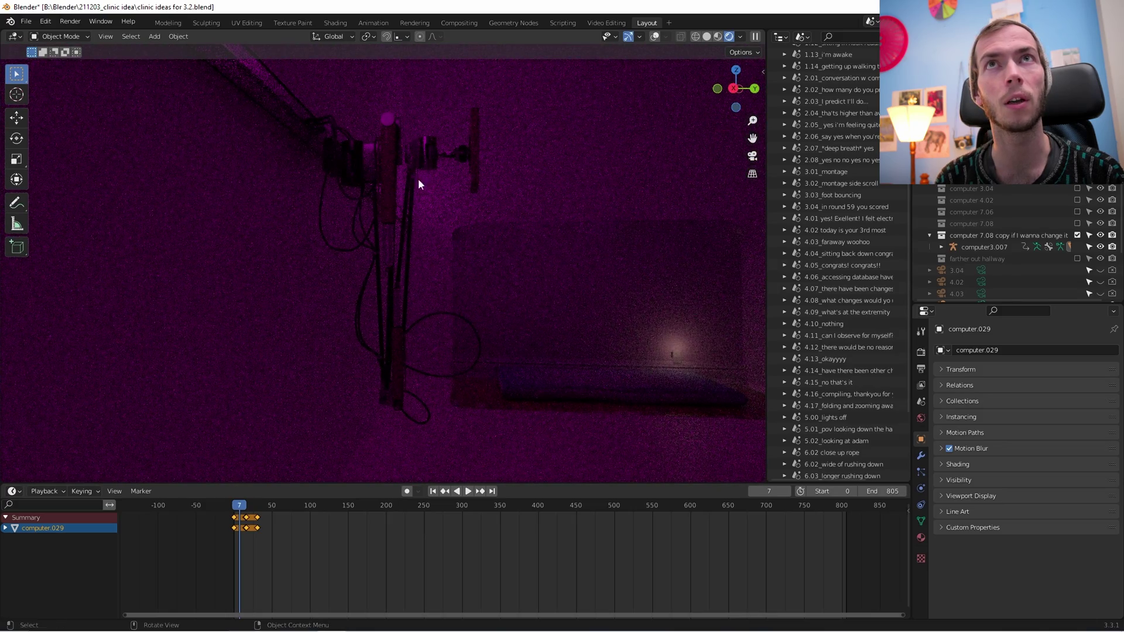
pyautogui.click(707, 36)
pyautogui.click(671, 36)
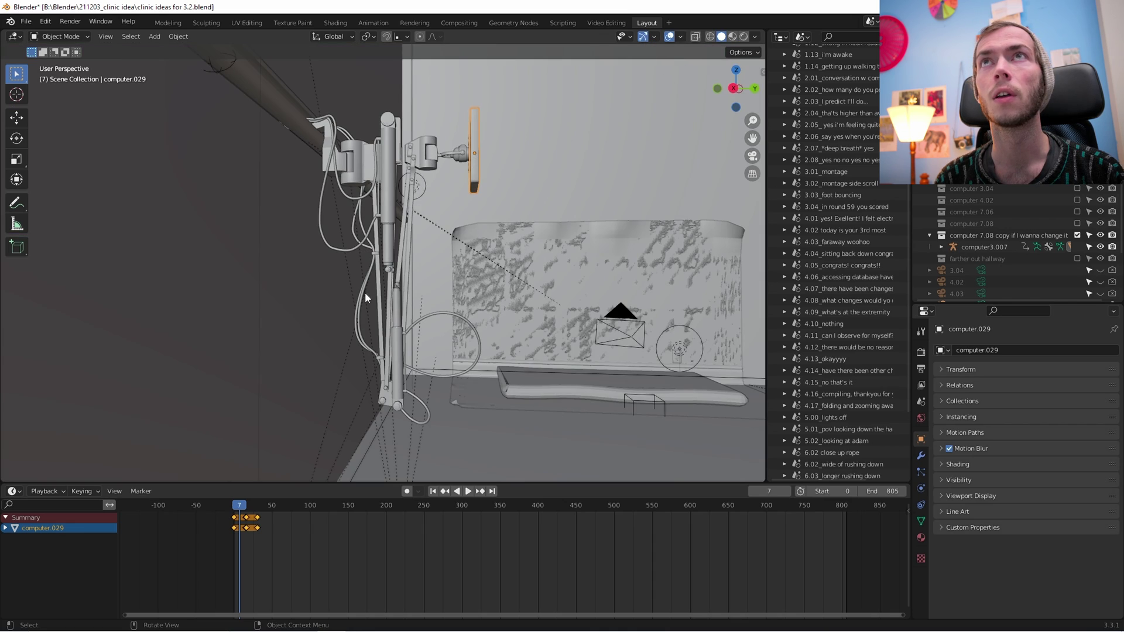
pyautogui.click(384, 190)
pyautogui.scroll(3, 441, 230)
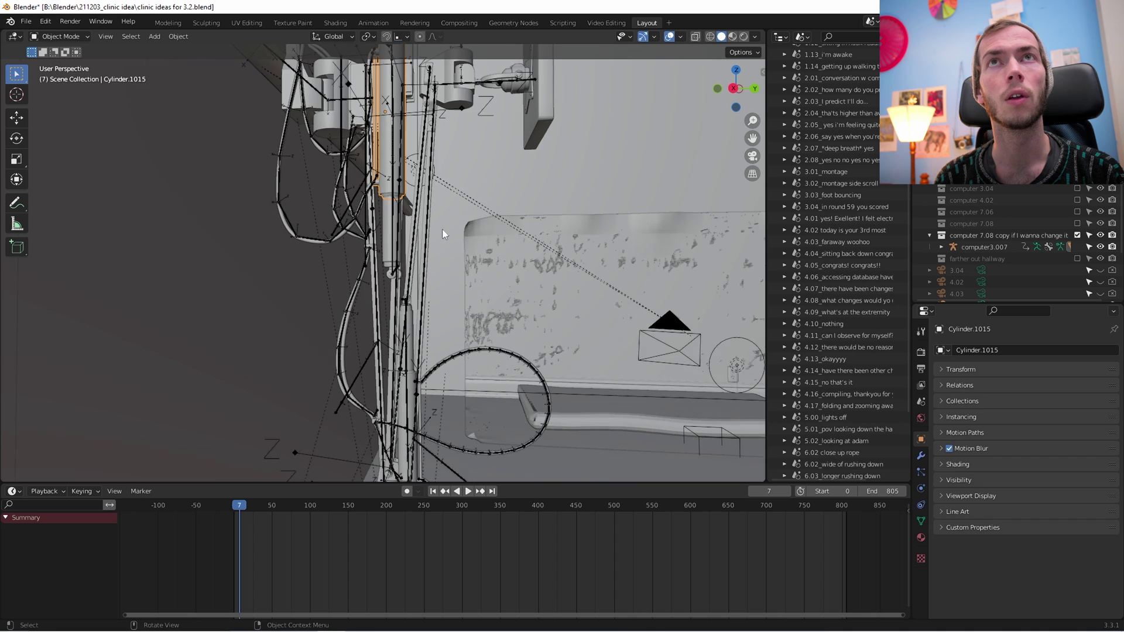
pyautogui.moveTo(460, 278); pyautogui.dragTo(436, 278, button='middle')
pyautogui.click(304, 136)
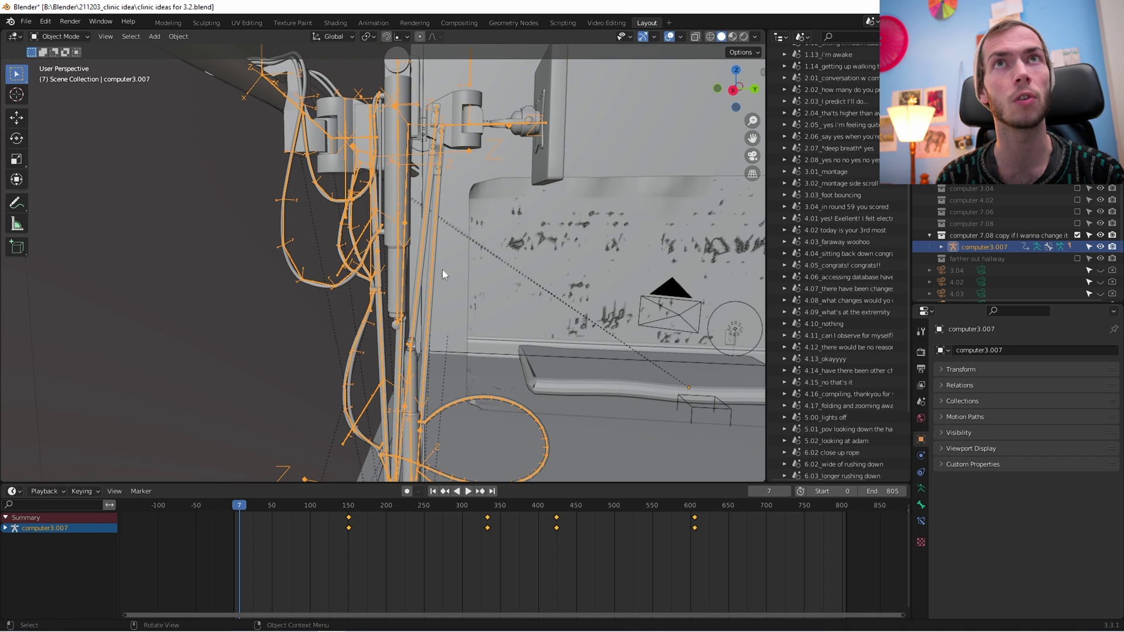
pyautogui.moveTo(443, 274); pyautogui.dragTo(438, 336, button='middle')
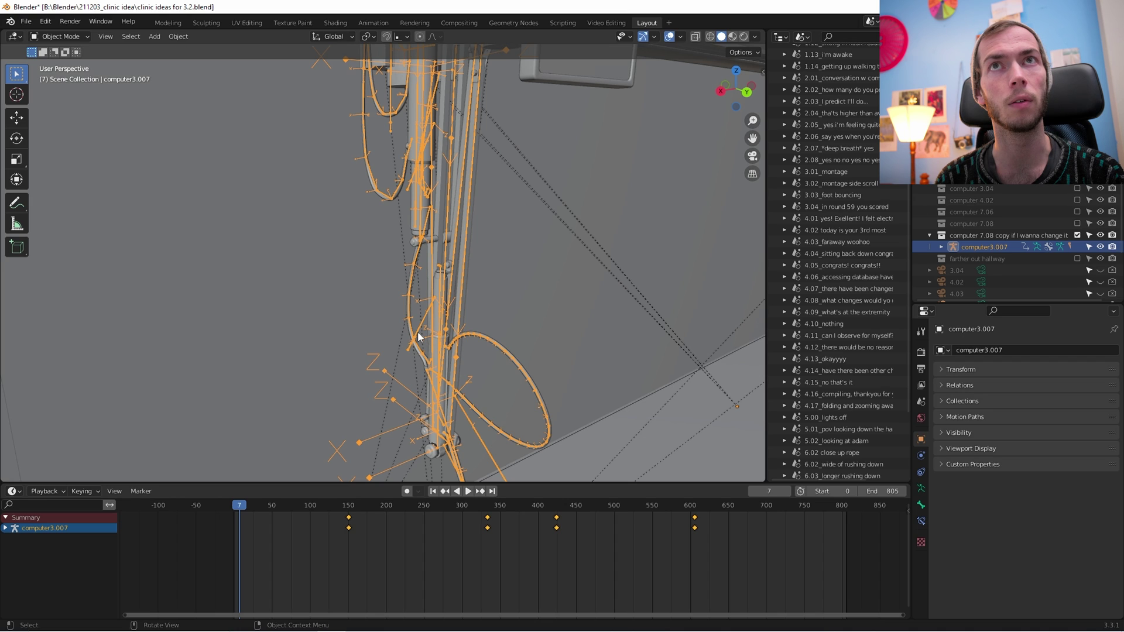
# In Pose Mode, rotate Bone.042 outward away from the cable bundle
pyautogui.hotkey('ctrl', 'Tab')
pyautogui.click(418, 340)
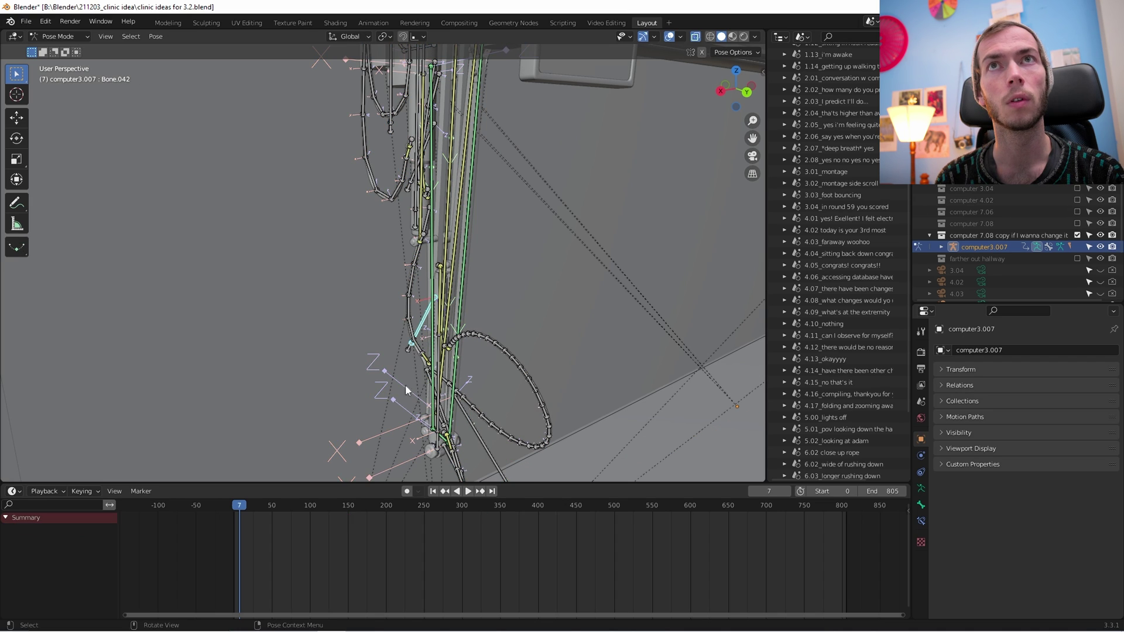
pyautogui.press('r')
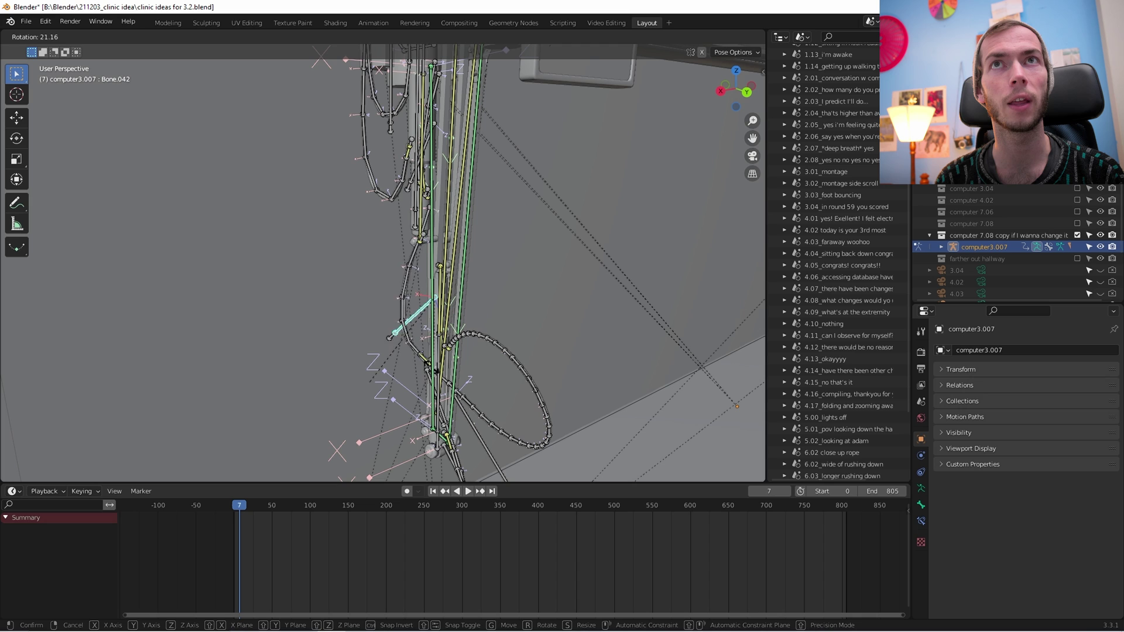
pyautogui.click(408, 368)
pyautogui.moveTo(408, 367); pyautogui.dragTo(436, 302, button='middle')
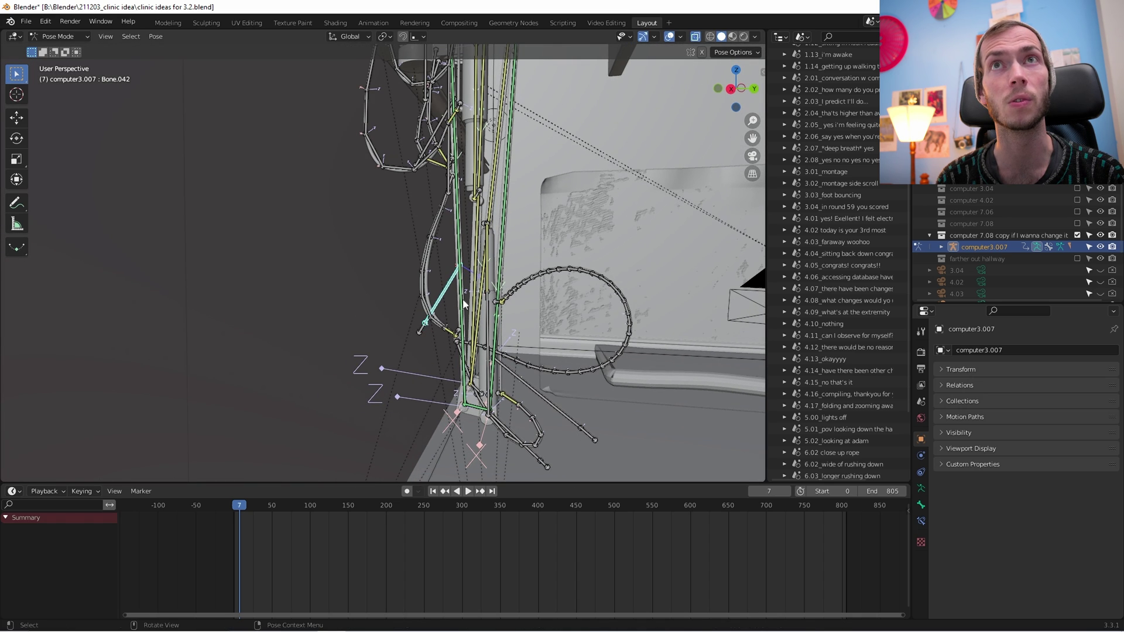
pyautogui.press('r')
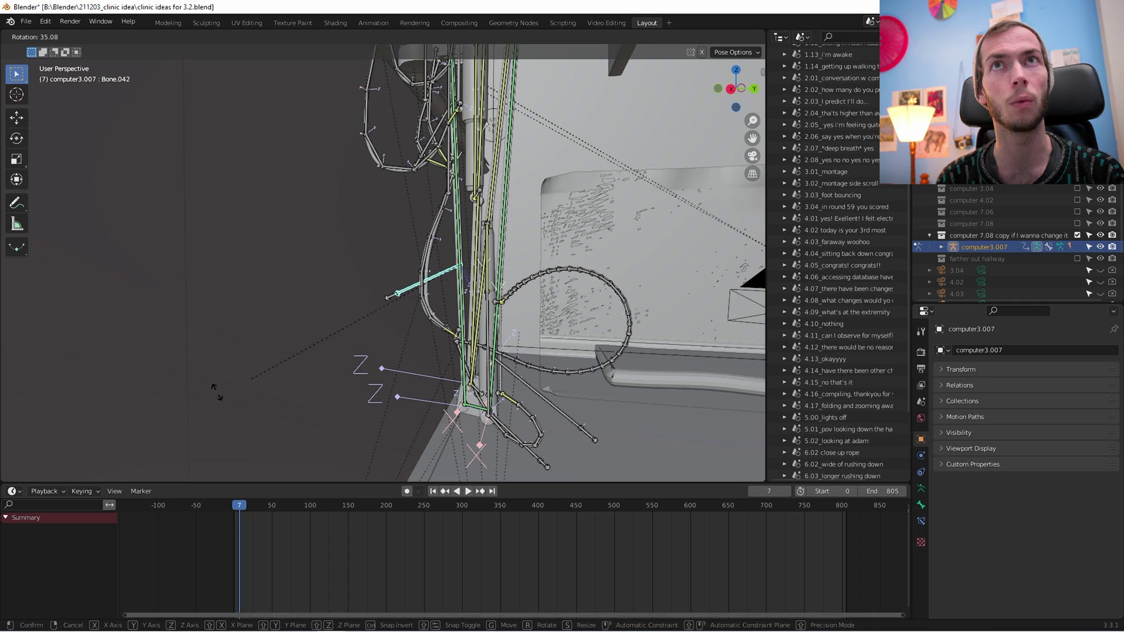
pyautogui.click(459, 283)
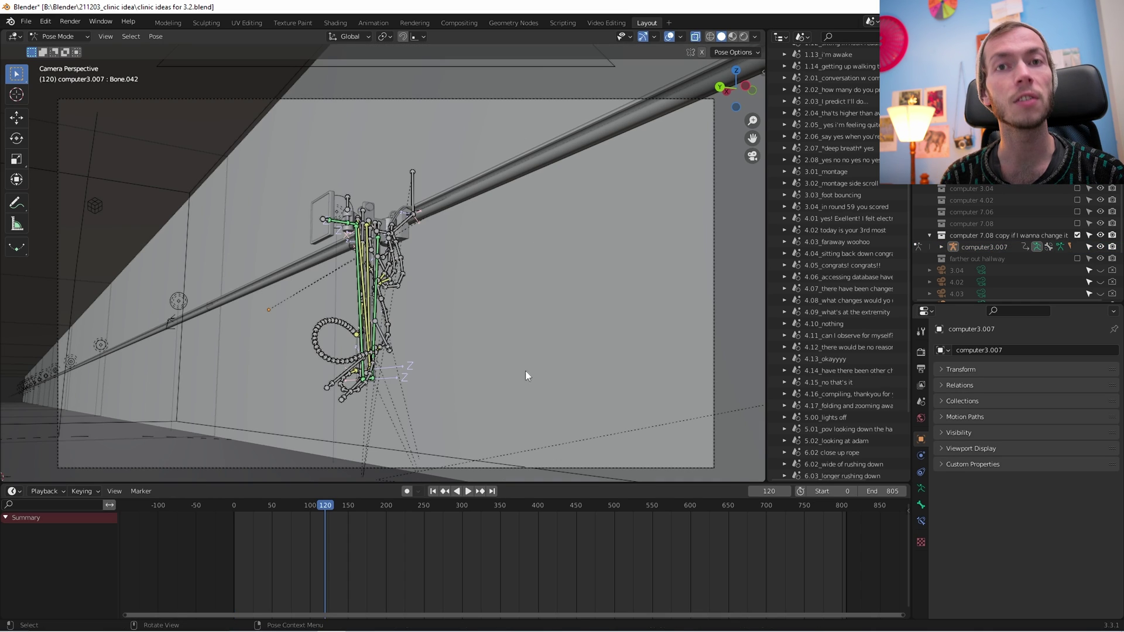
# Preview the animation, then enable Wiggle Armature on the computer3.007 rig
pyautogui.press('space')
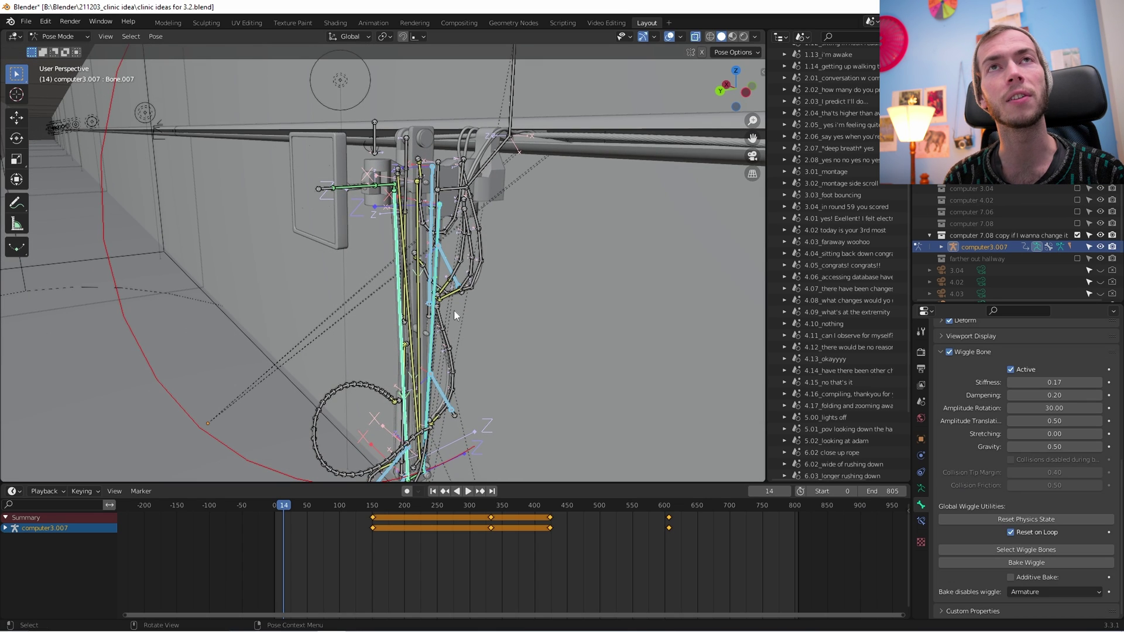
pyautogui.click(921, 489)
pyautogui.click(949, 552)
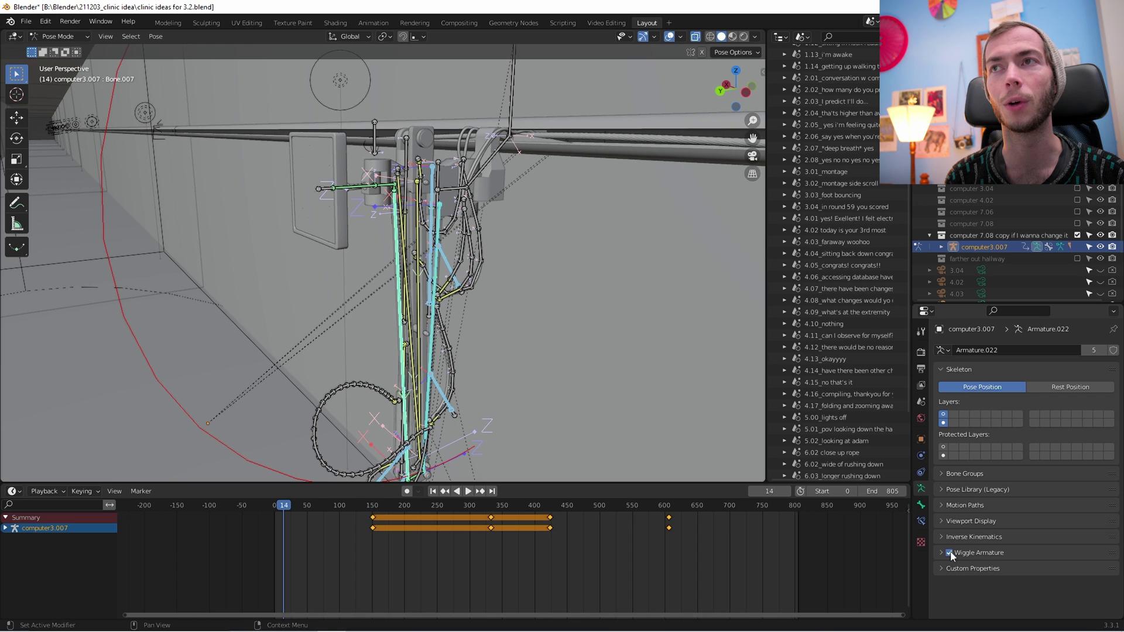
# Play the cable jiggle through the scene camera, scrubbing from frame 120 to frame 227
pyautogui.press('space')
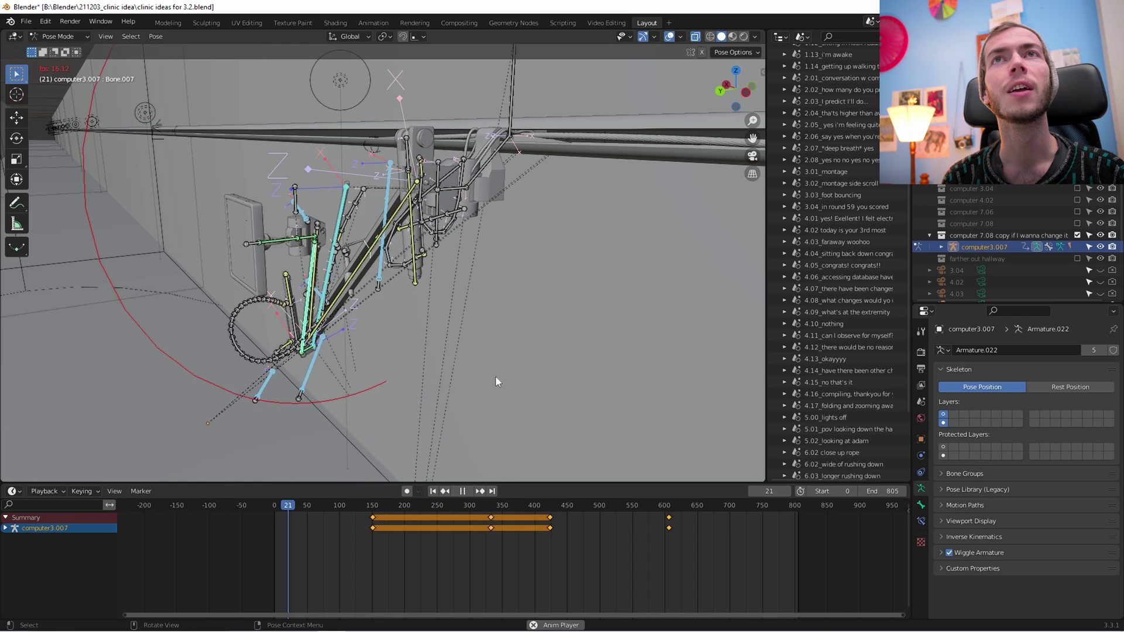
pyautogui.press('KP_0')
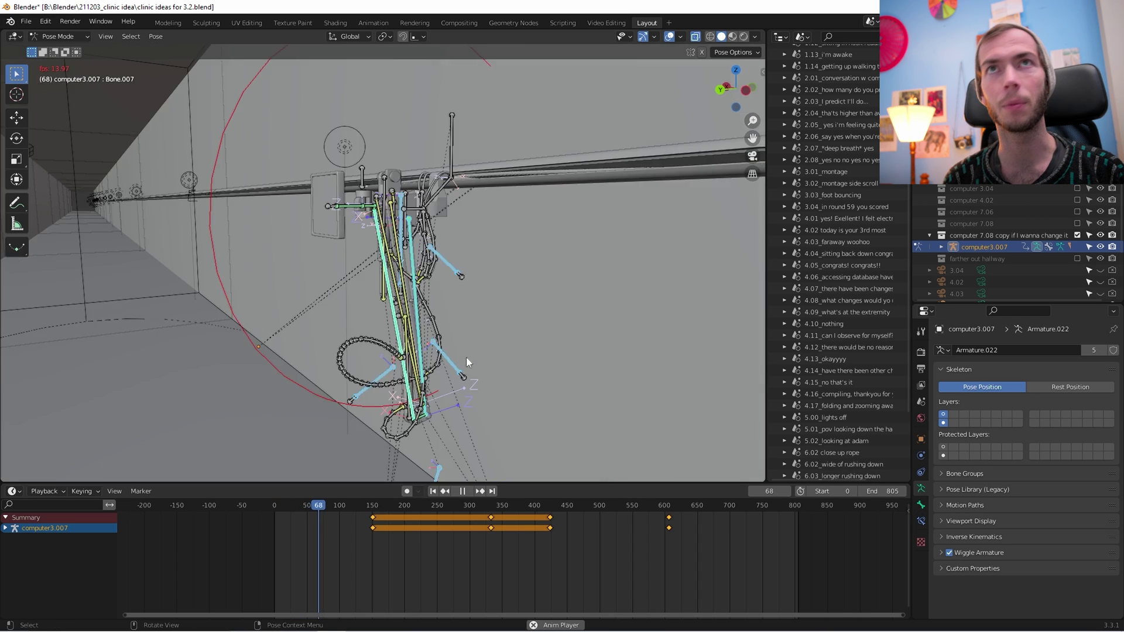
pyautogui.click(353, 505)
pyautogui.moveTo(357, 507); pyautogui.dragTo(421, 509)
pyautogui.click(465, 492)
pyautogui.click(468, 491)
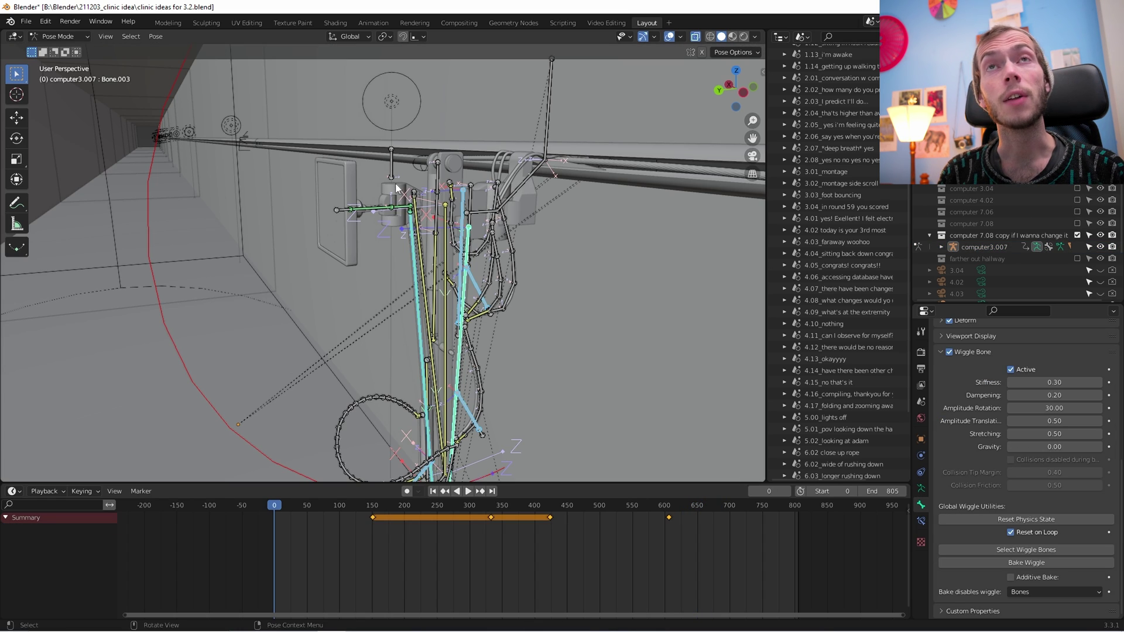
# Select all the wiggle bones, then pick Bone.100 and the tall Bone.093 for baking
pyautogui.scroll(2, 522, 412)
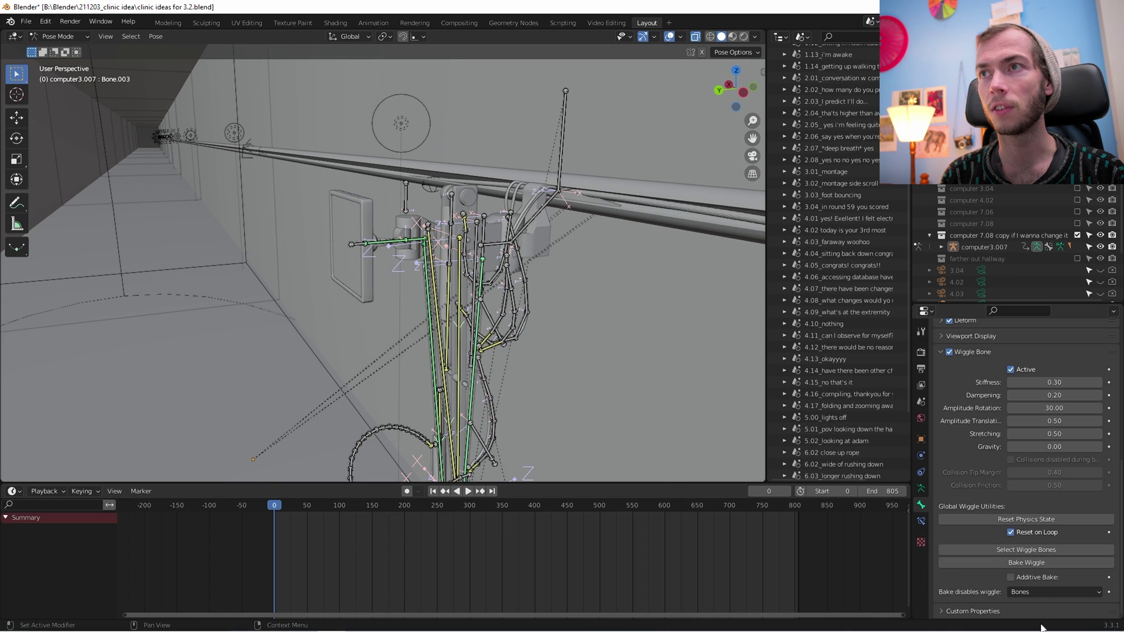
pyautogui.click(1025, 549)
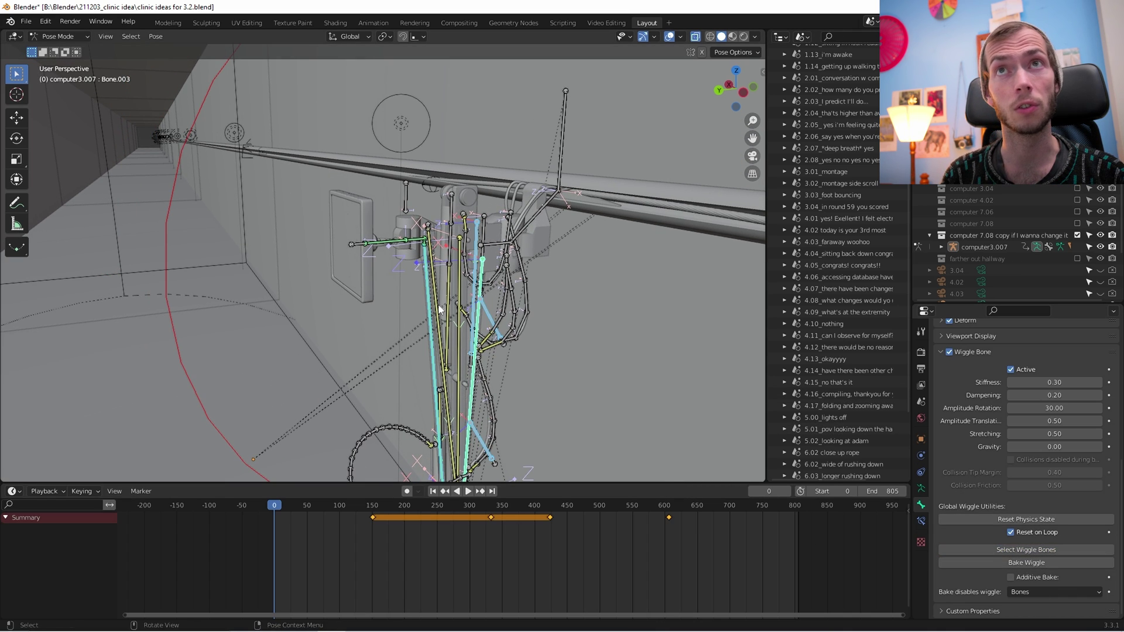
pyautogui.moveTo(647, 342); pyautogui.dragTo(571, 360, button='middle')
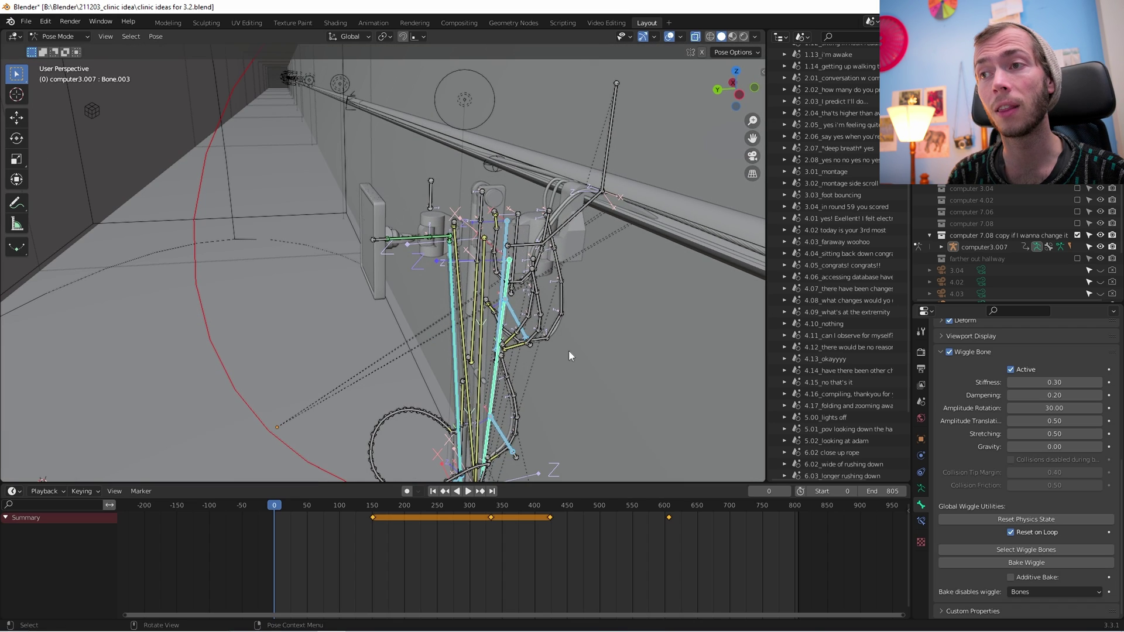
pyautogui.click(431, 196)
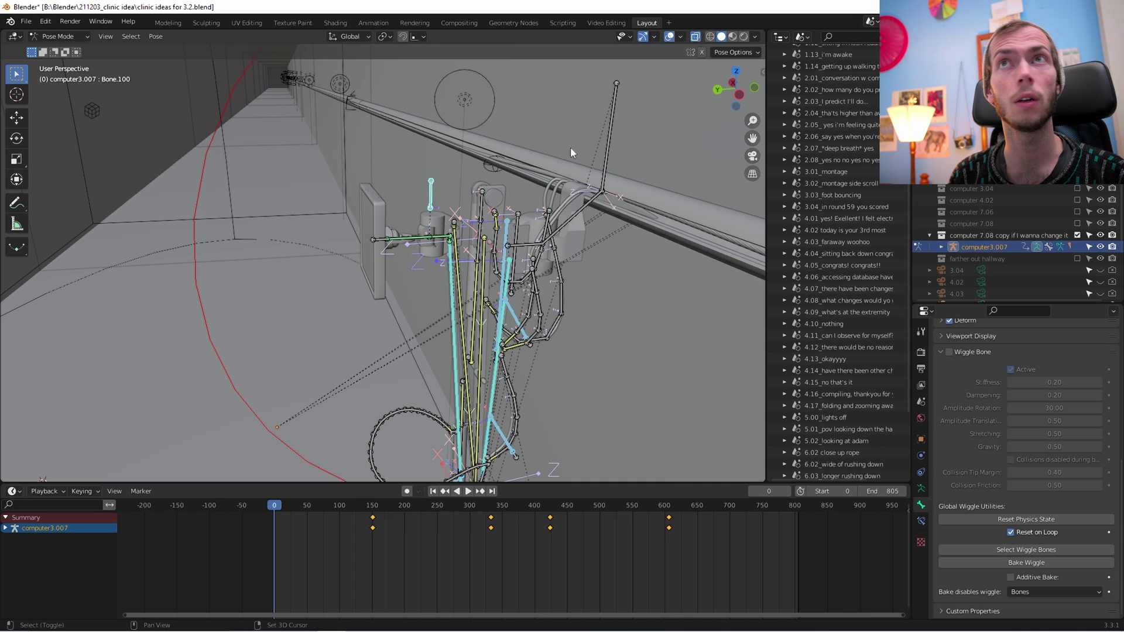
pyautogui.click(609, 143)
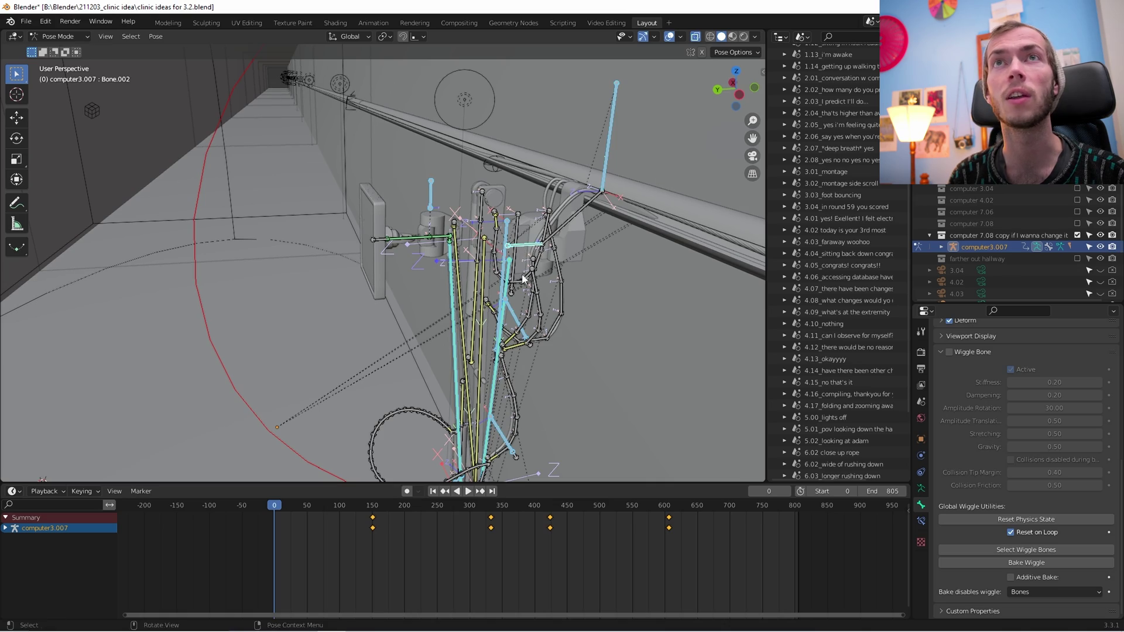
pyautogui.moveTo(522, 279); pyautogui.dragTo(500, 244, button='middle')
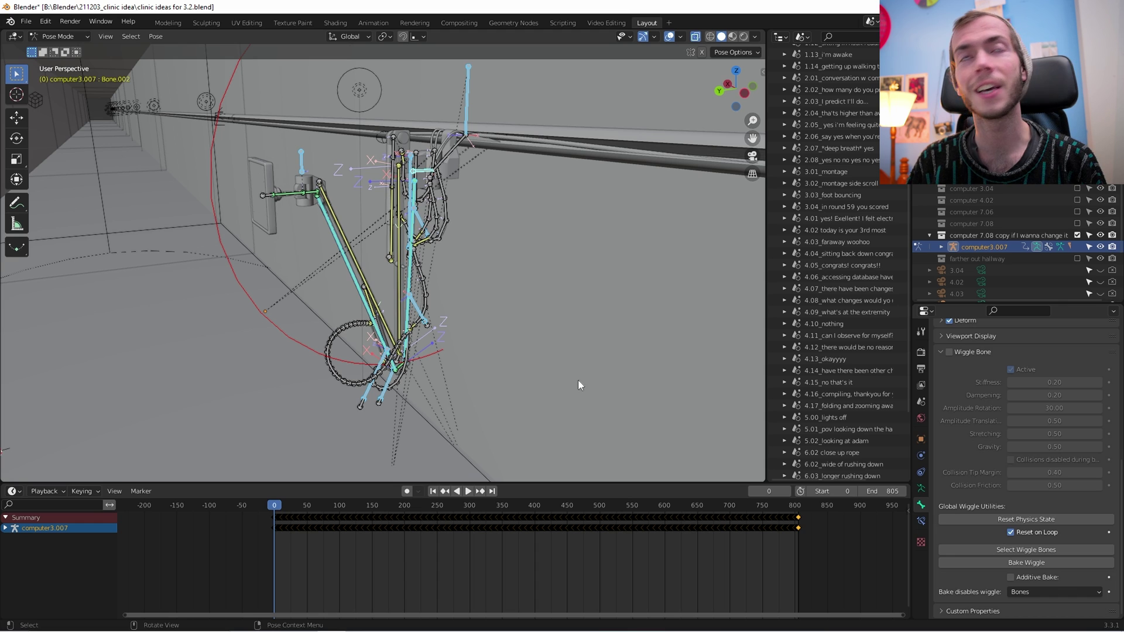
# Play the baked animation through the scene camera from frame 225
pyautogui.press('space')
pyautogui.press('space')
pyautogui.moveTo(338, 506); pyautogui.dragTo(420, 507)
pyautogui.moveTo(409, 409); pyautogui.dragTo(433, 386, button='middle')
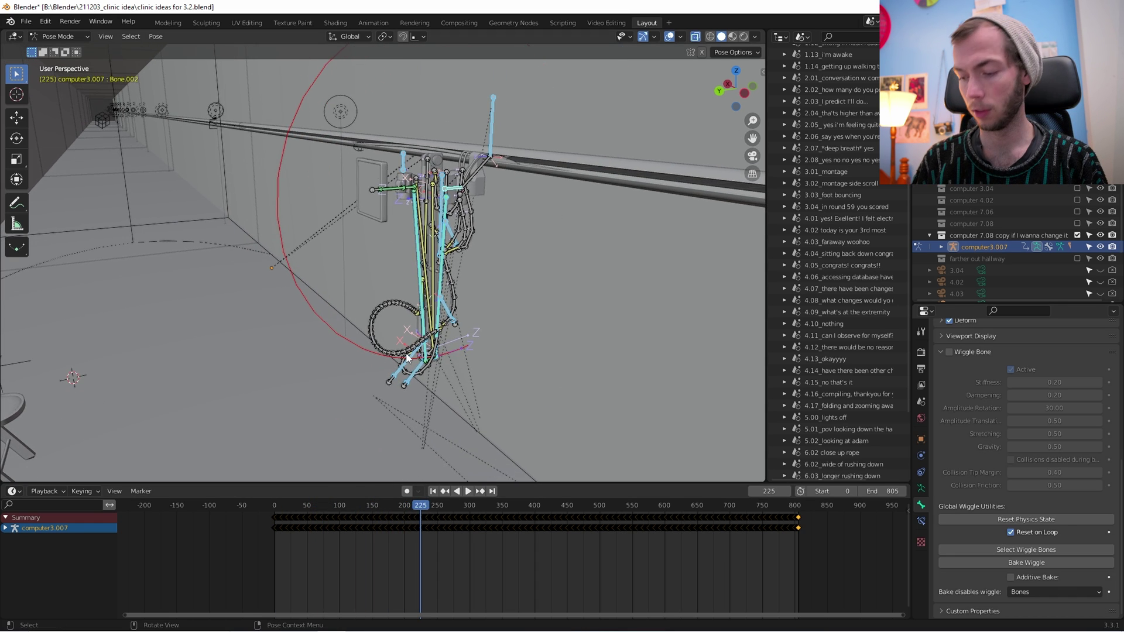
pyautogui.press('KP_0')
pyautogui.press('space')
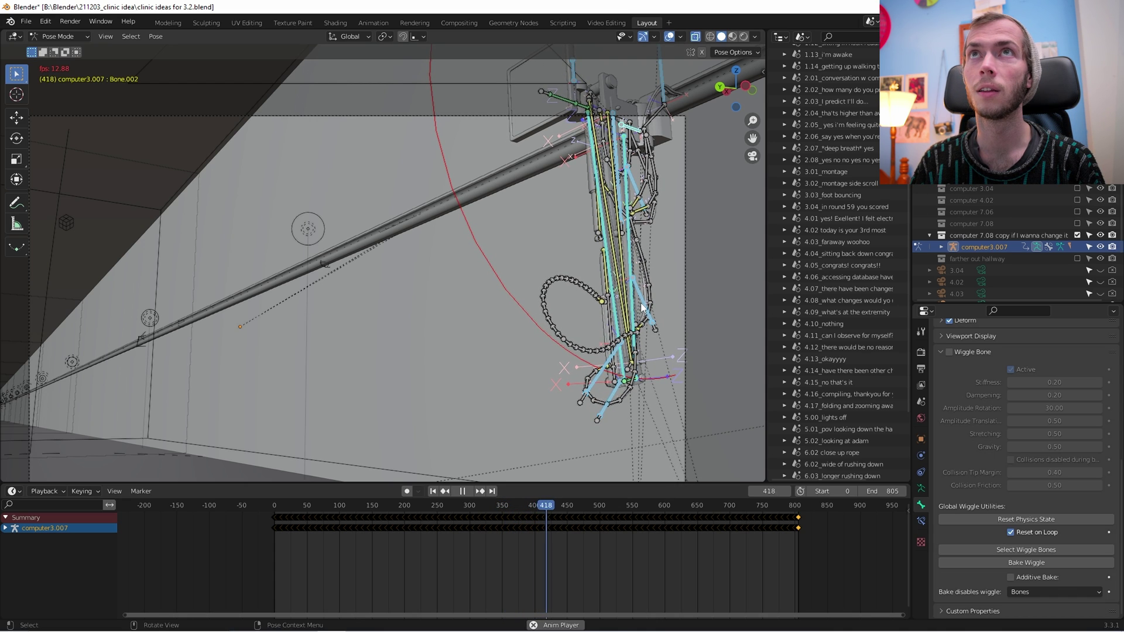
# Review the baked jiggle, stopping near frames 657 and 212, then replaying from frame 113
pyautogui.scroll(-2, 560, 349)
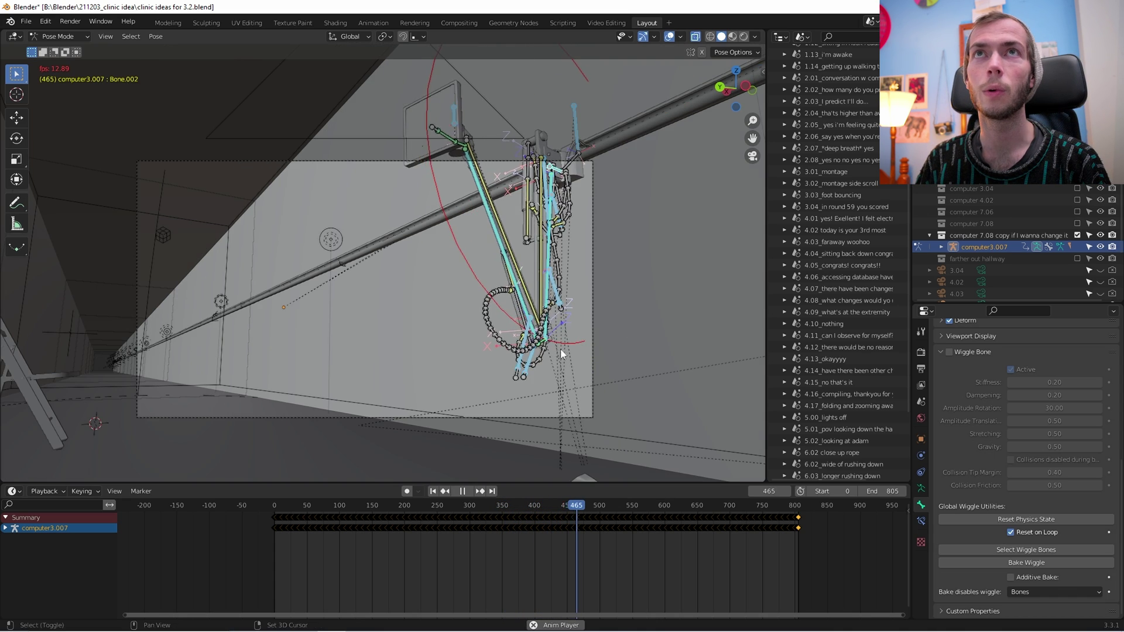
pyautogui.scroll(3, 602, 314)
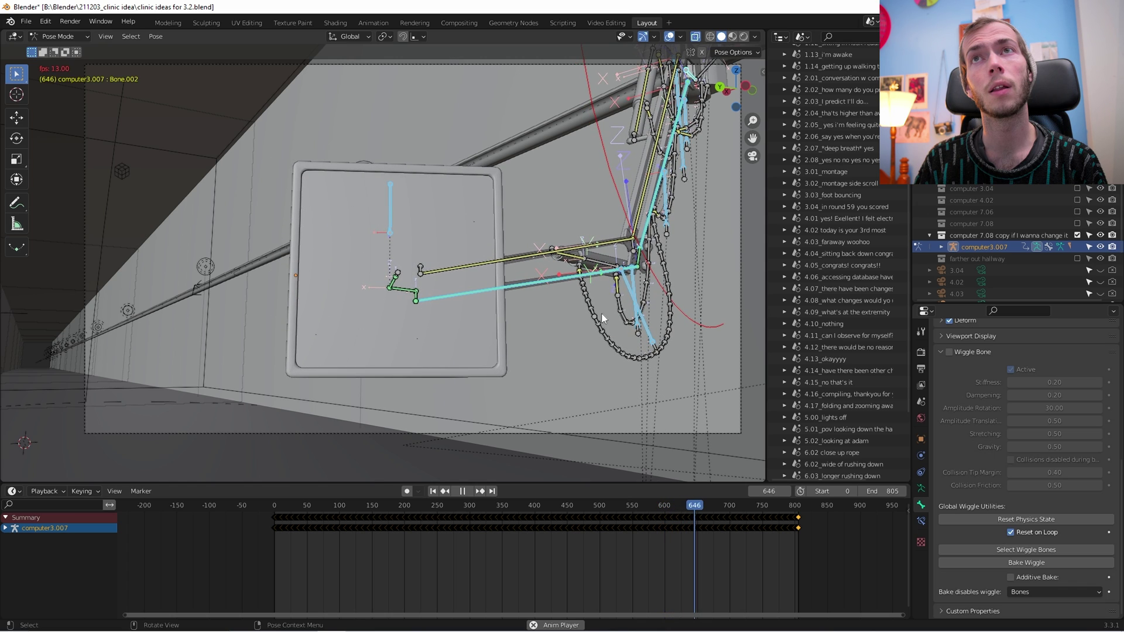
pyautogui.press('space')
pyautogui.moveTo(387, 505); pyautogui.dragTo(364, 518)
pyautogui.scroll(3, 441, 338)
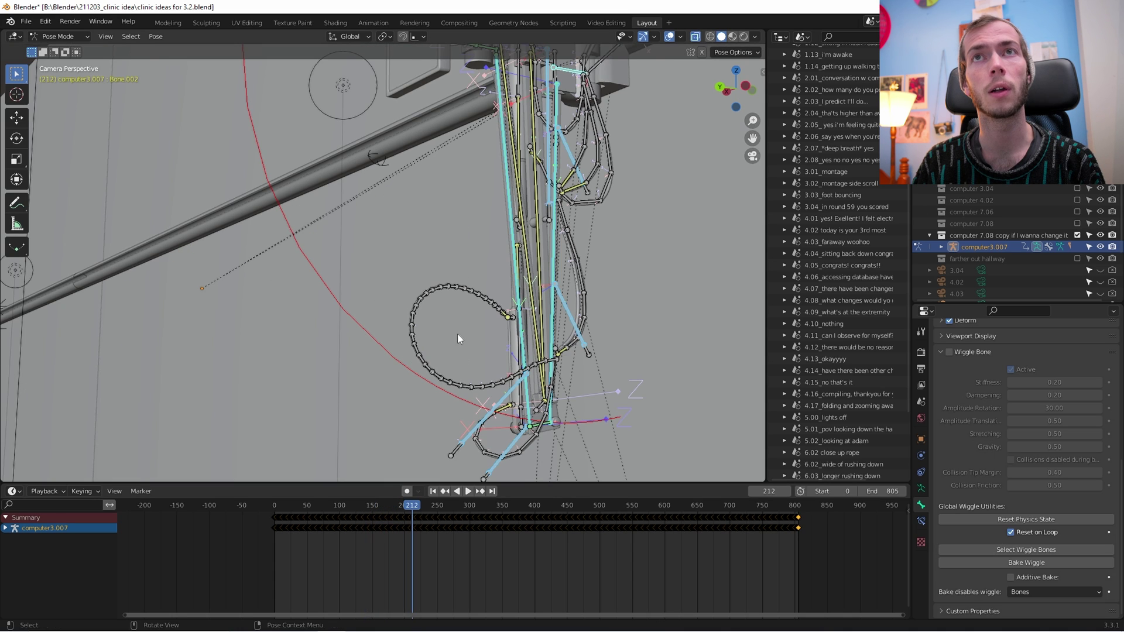
pyautogui.press('space')
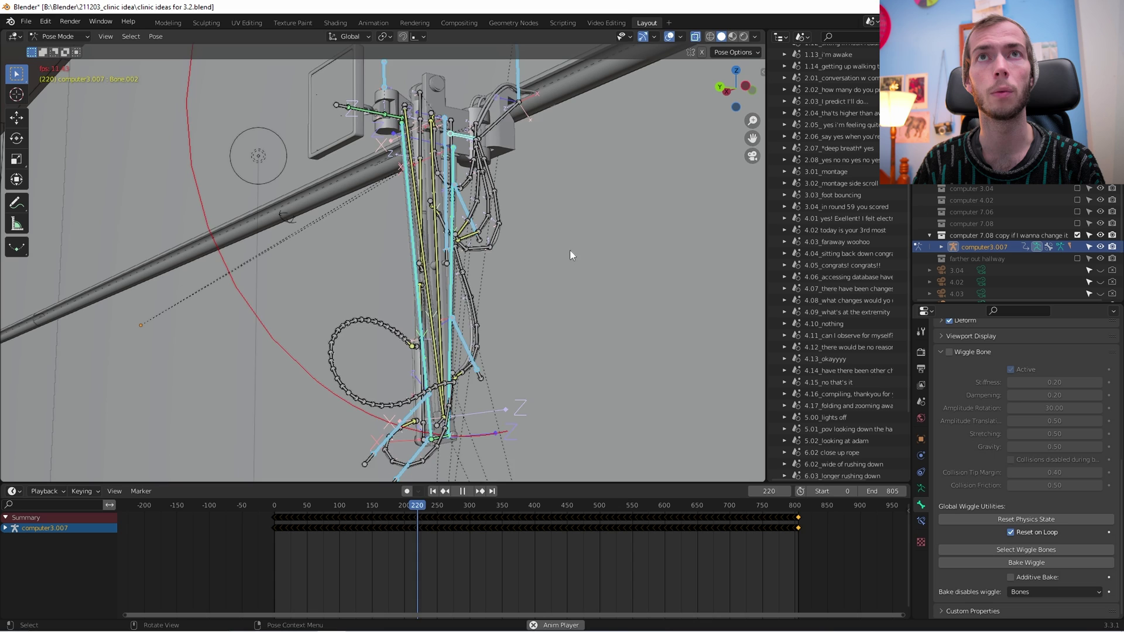
pyautogui.moveTo(389, 512); pyautogui.dragTo(350, 511)
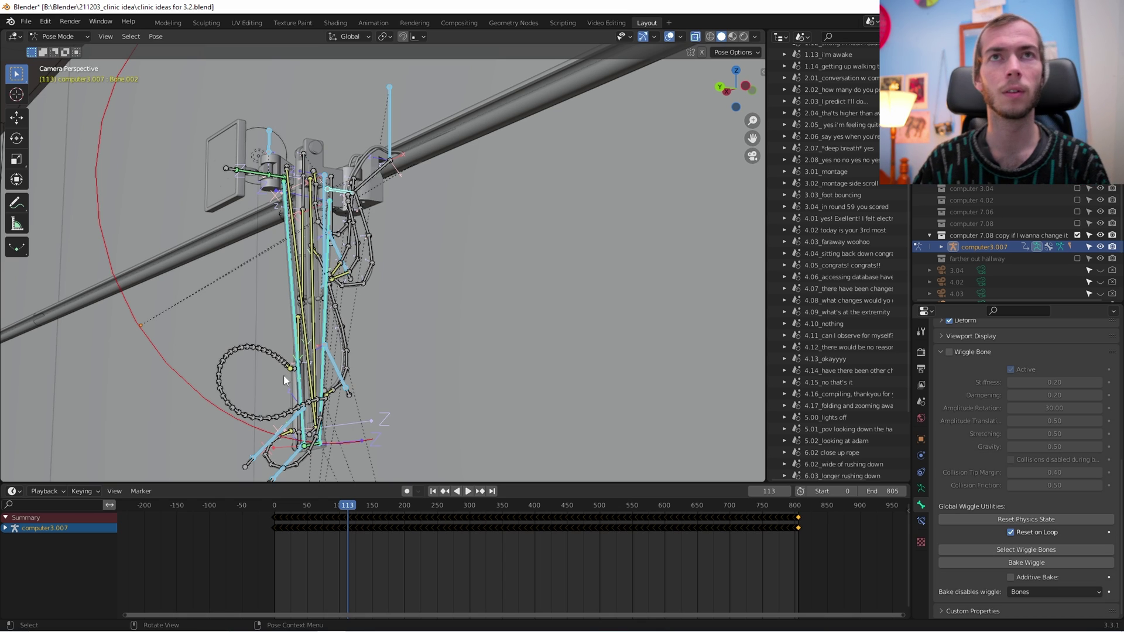
pyautogui.press('space')
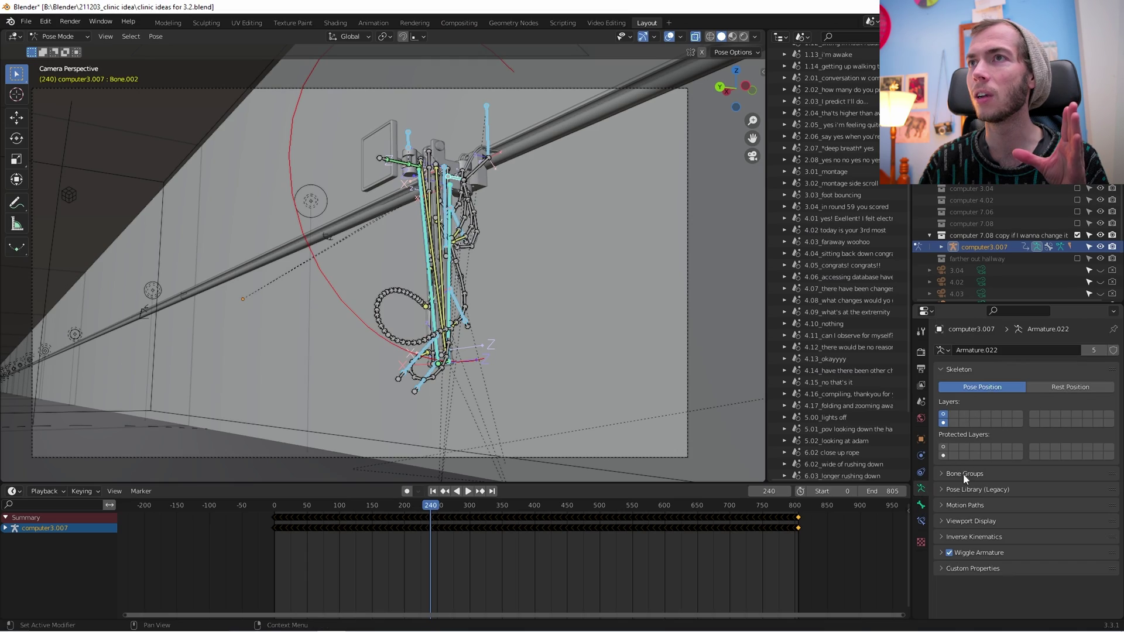
# Add a bone group named Group below wiggles!, deselect all bones, then select the group's bones
pyautogui.click(964, 473)
pyautogui.scroll(-1, 992, 495)
pyautogui.click(944, 488)
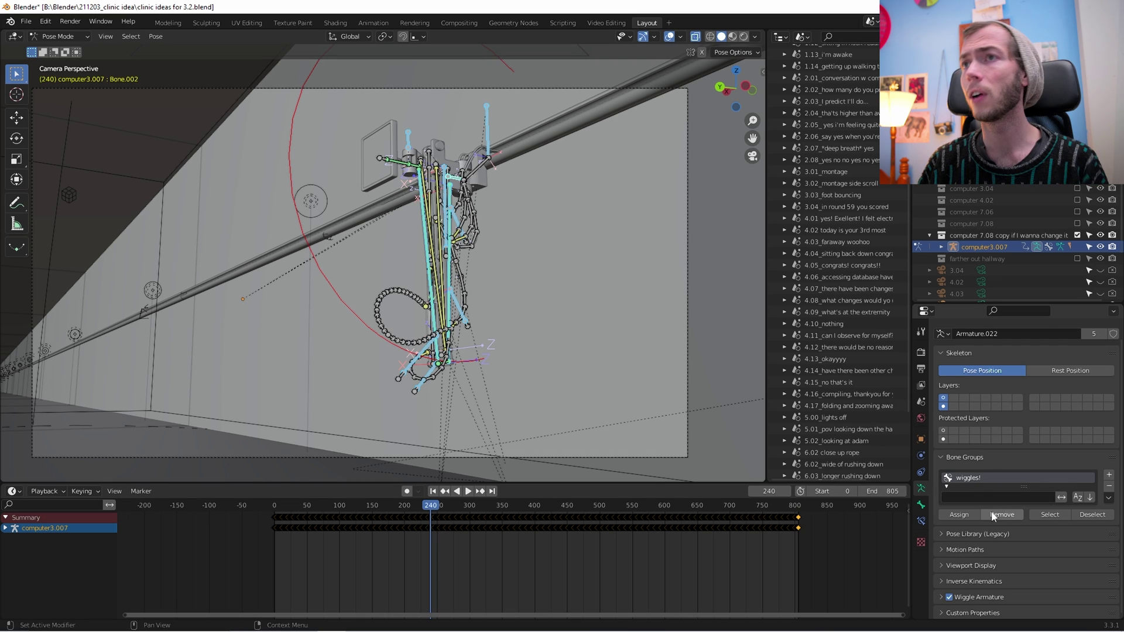
pyautogui.click(1109, 476)
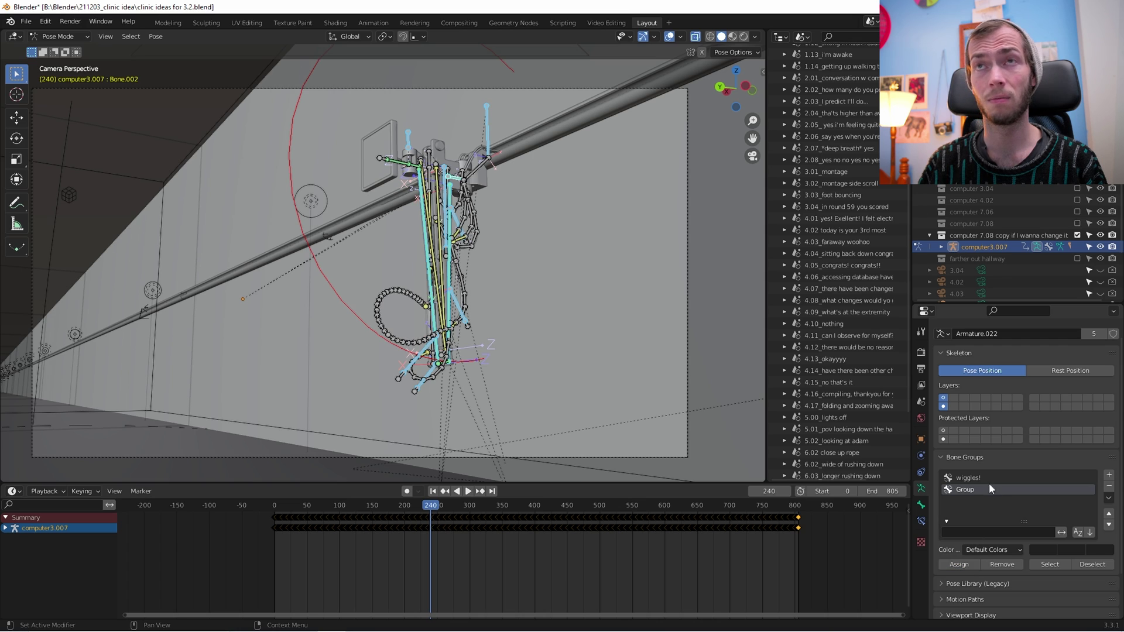
pyautogui.click(545, 356)
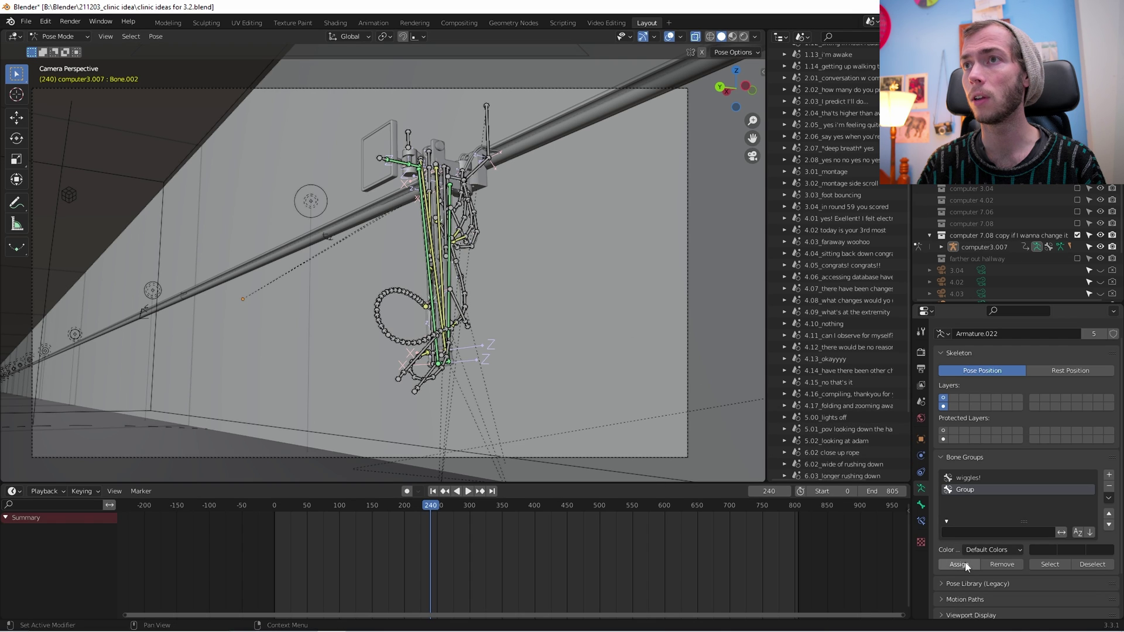
pyautogui.click(1049, 565)
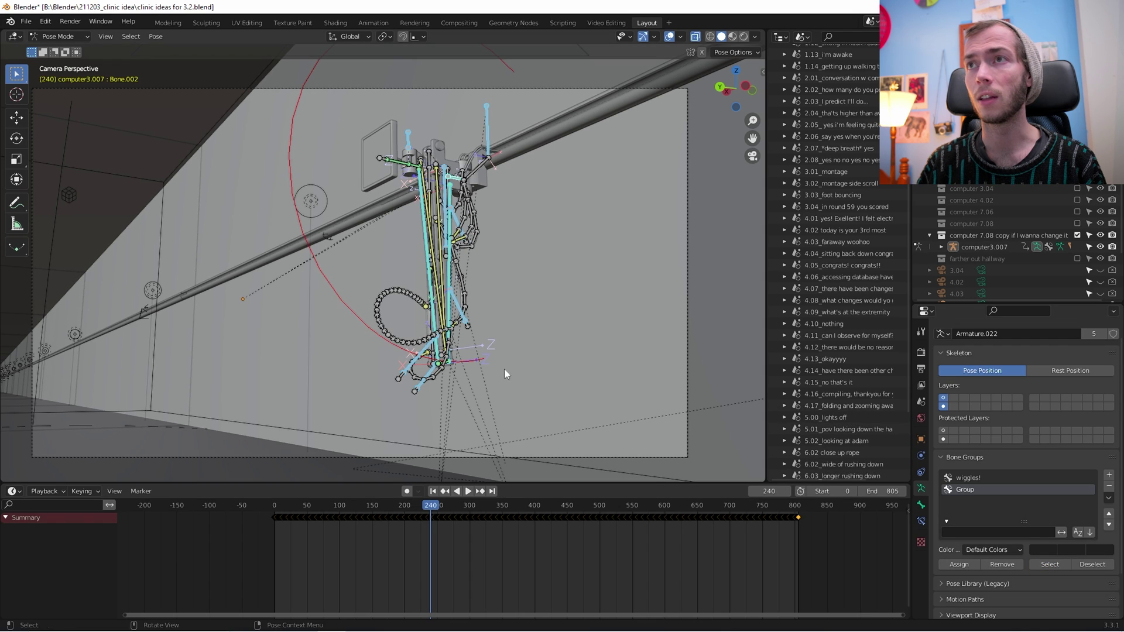